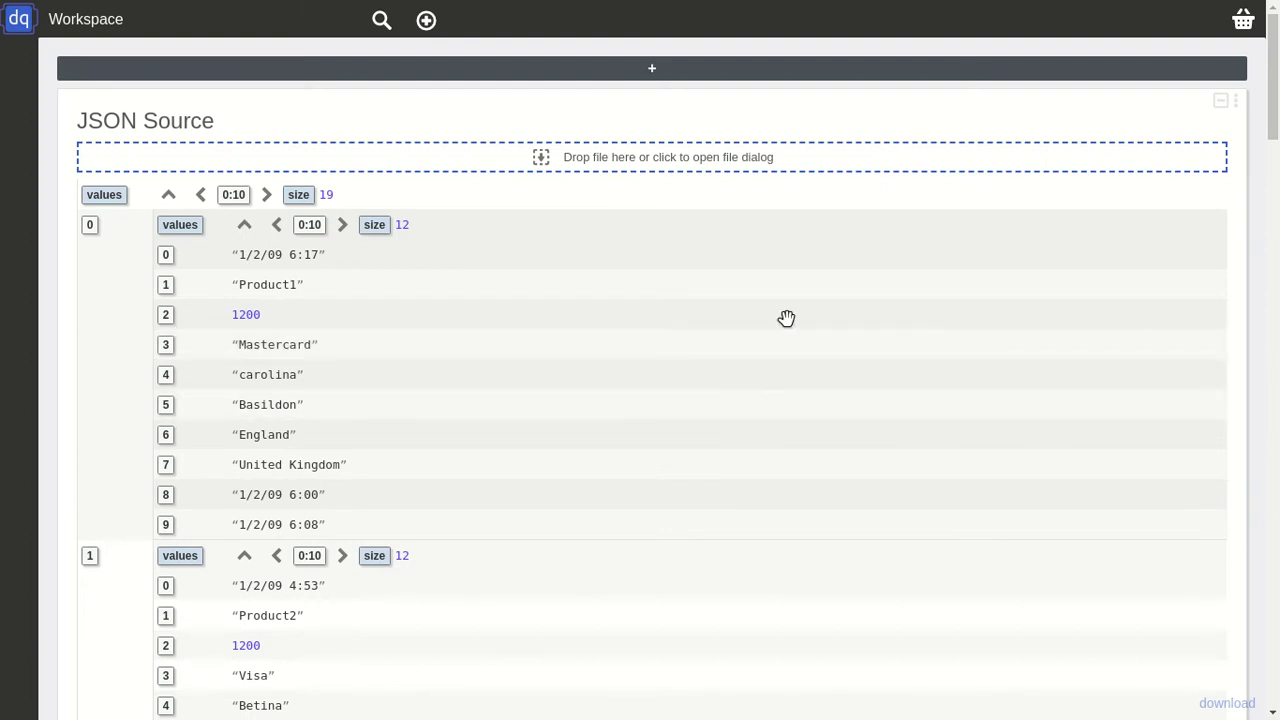
# Add item 1 ("Product1") of the JSON Source's first row to the Query's selected values
pyautogui.moveTo(1275, 105)
pyautogui.mouseDown()
pyautogui.moveTo(1253, 657)
pyautogui.moveTo(1273, 131)
pyautogui.moveTo(1265, 630)
pyautogui.moveTo(1270, 90)
pyautogui.mouseUp()
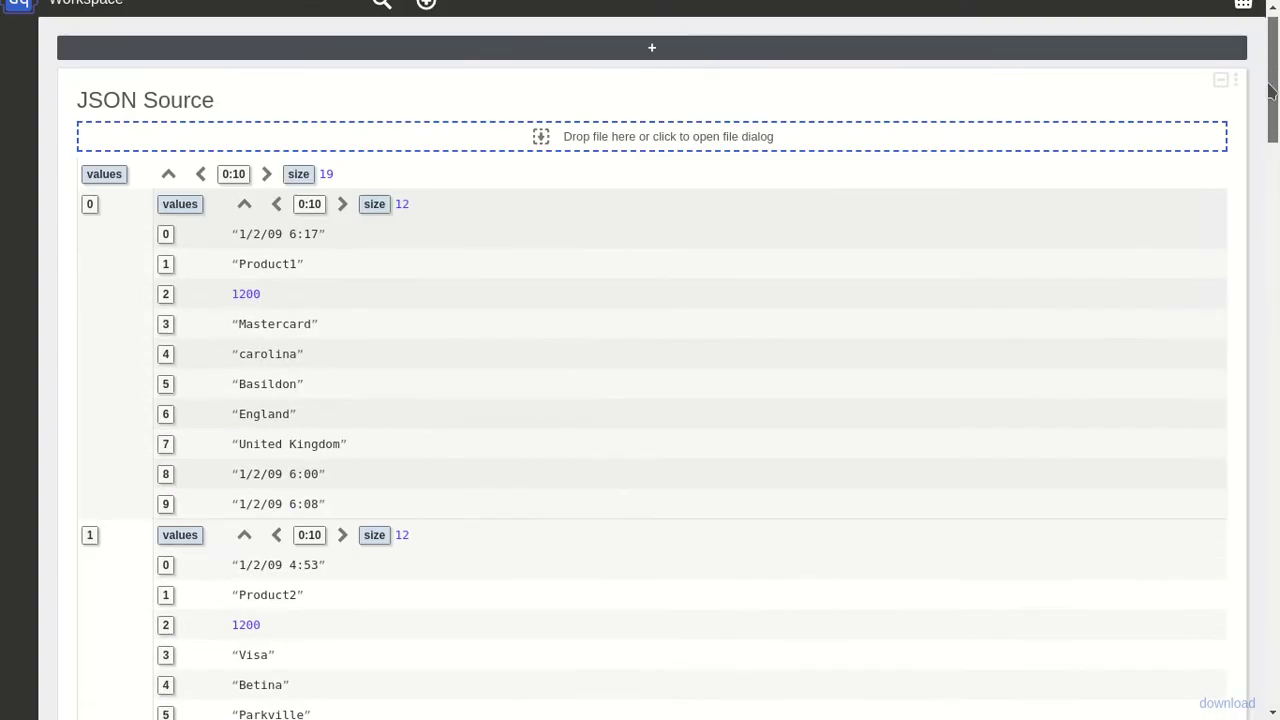
pyautogui.moveTo(166, 264); pyautogui.dragTo(145, 486)
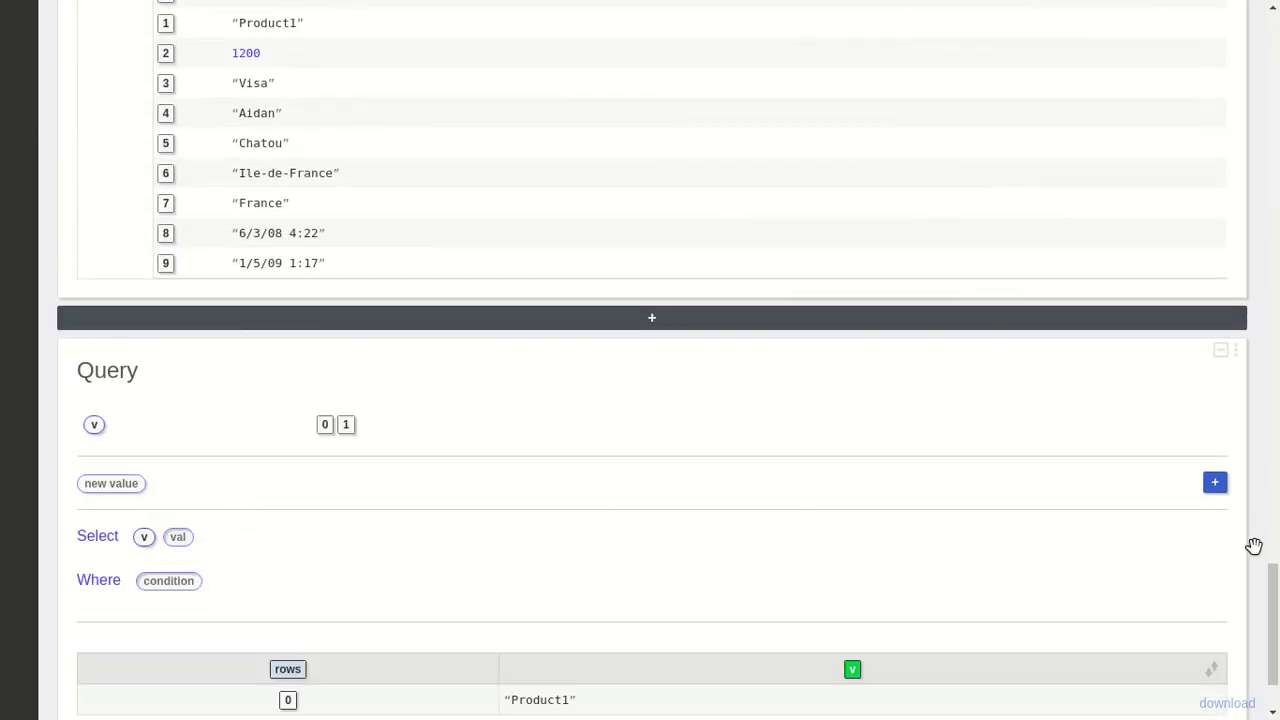
# Collect items 2 (1200), 3 ("Mastercard") and 6 ("England") of the JSON Source's first row in the basket
pyautogui.moveTo(1273, 625); pyautogui.dragTo(1273, 92)
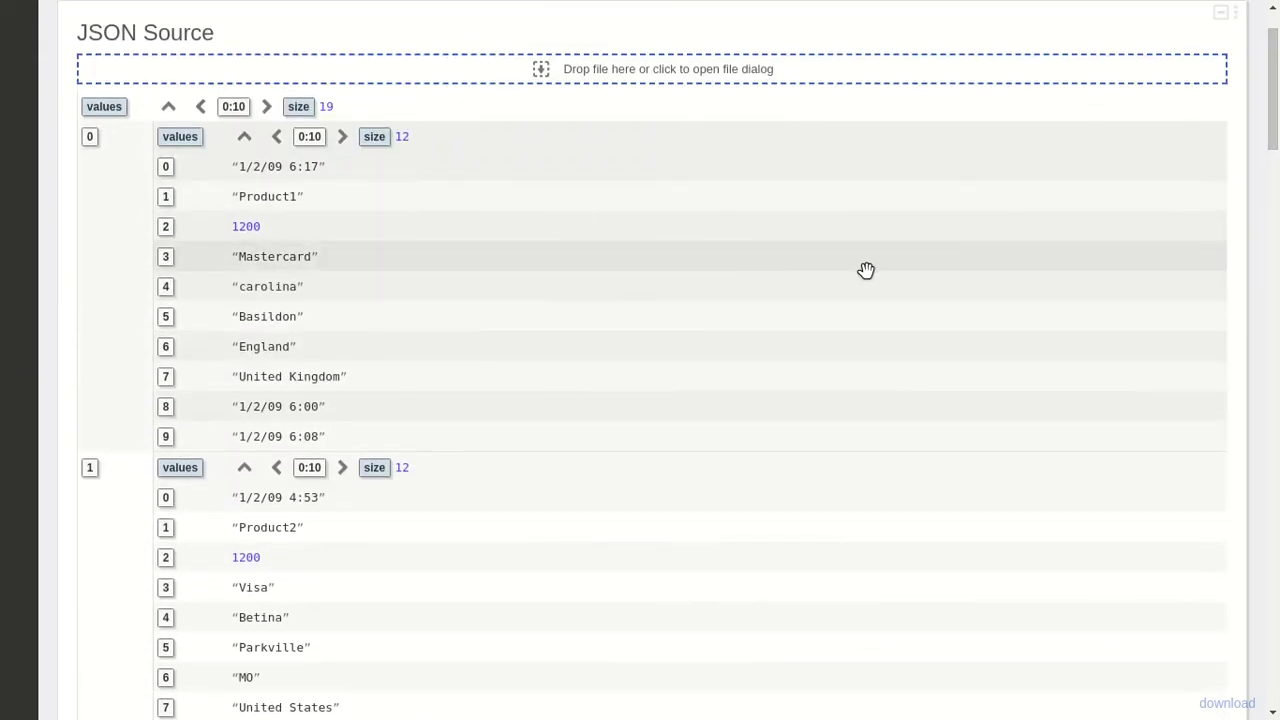
pyautogui.scroll(2, 866, 271)
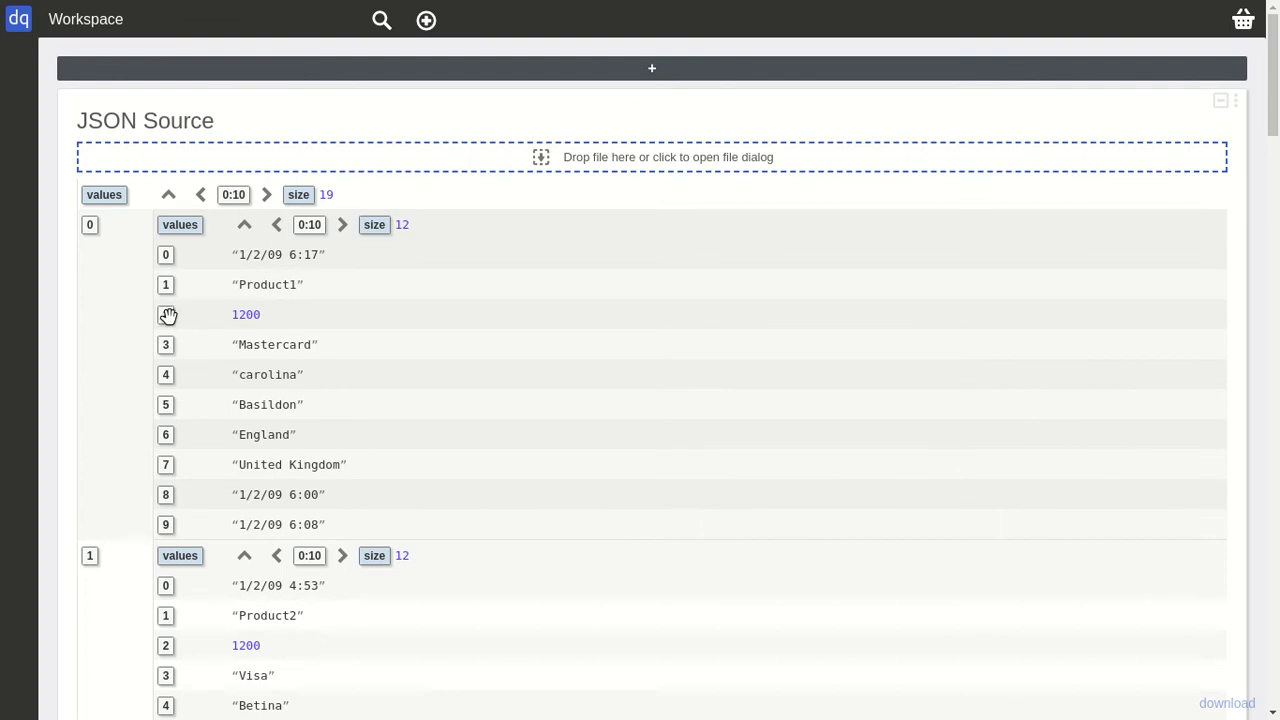
pyautogui.moveTo(166, 316); pyautogui.dragTo(1246, 25)
pyautogui.click(1245, 25)
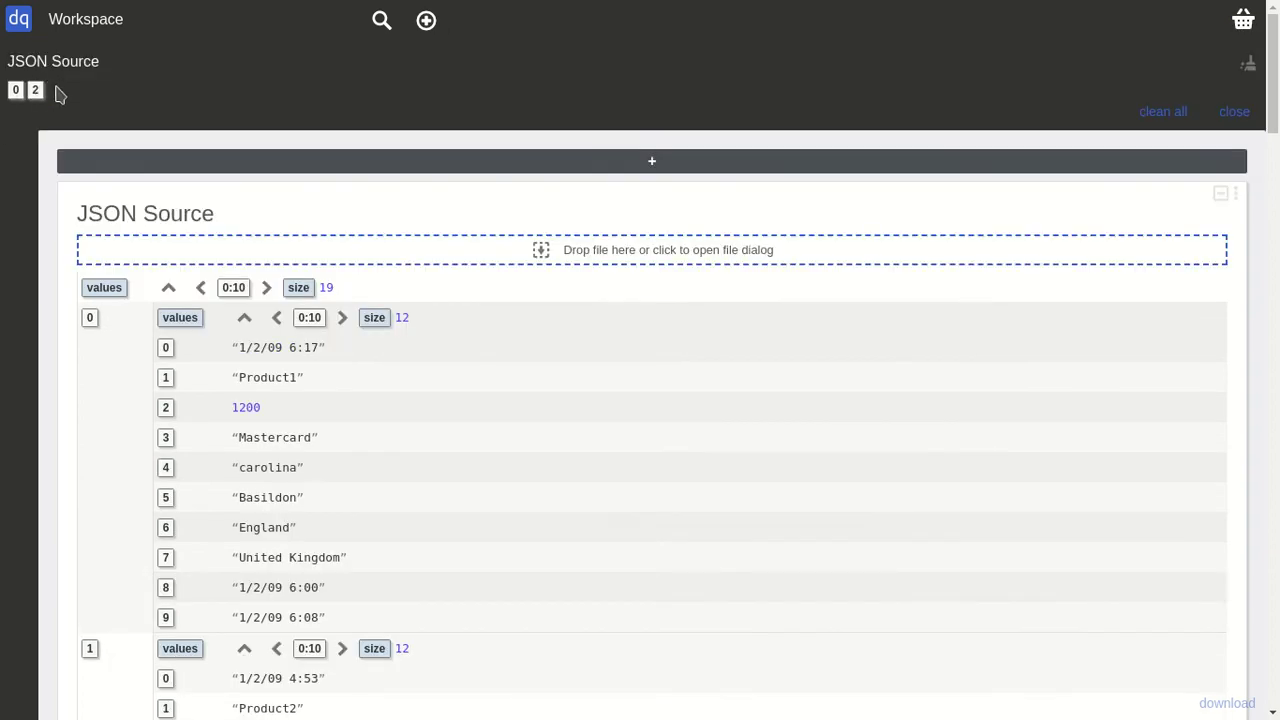
pyautogui.click(1243, 20)
pyautogui.click(1243, 20)
pyautogui.moveTo(166, 440); pyautogui.dragTo(206, 126)
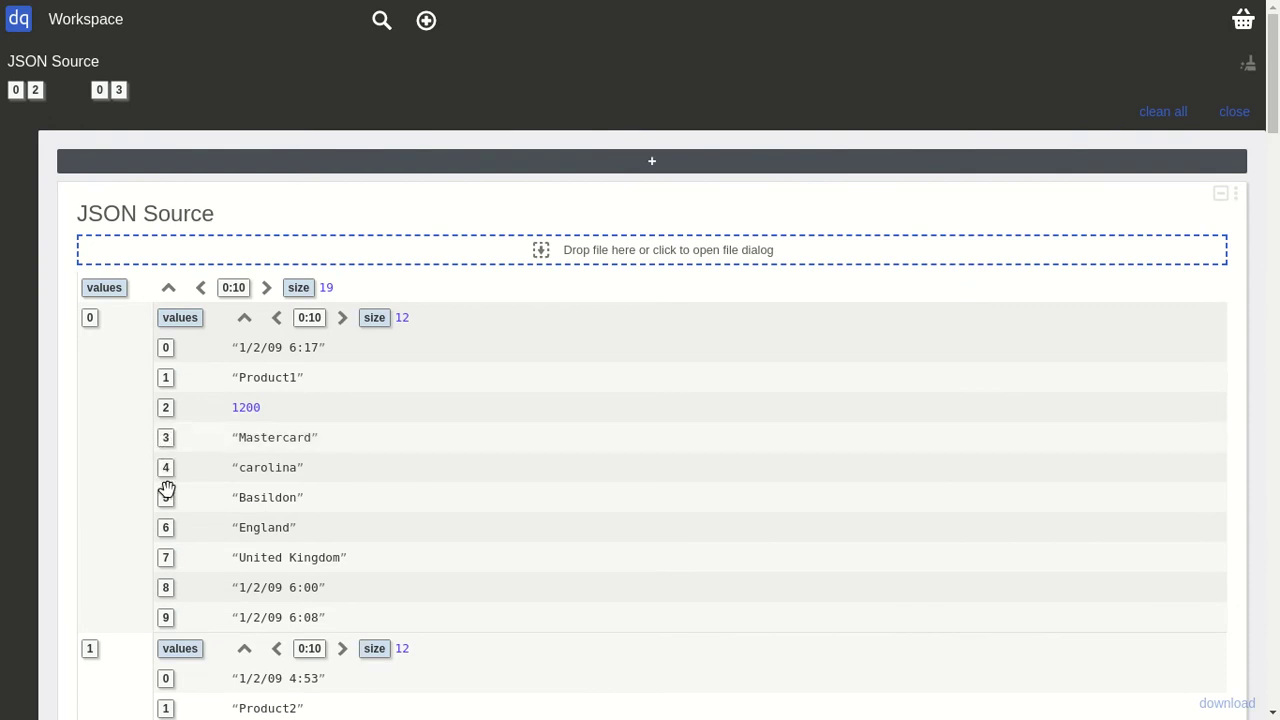
pyautogui.moveTo(166, 527); pyautogui.dragTo(232, 100)
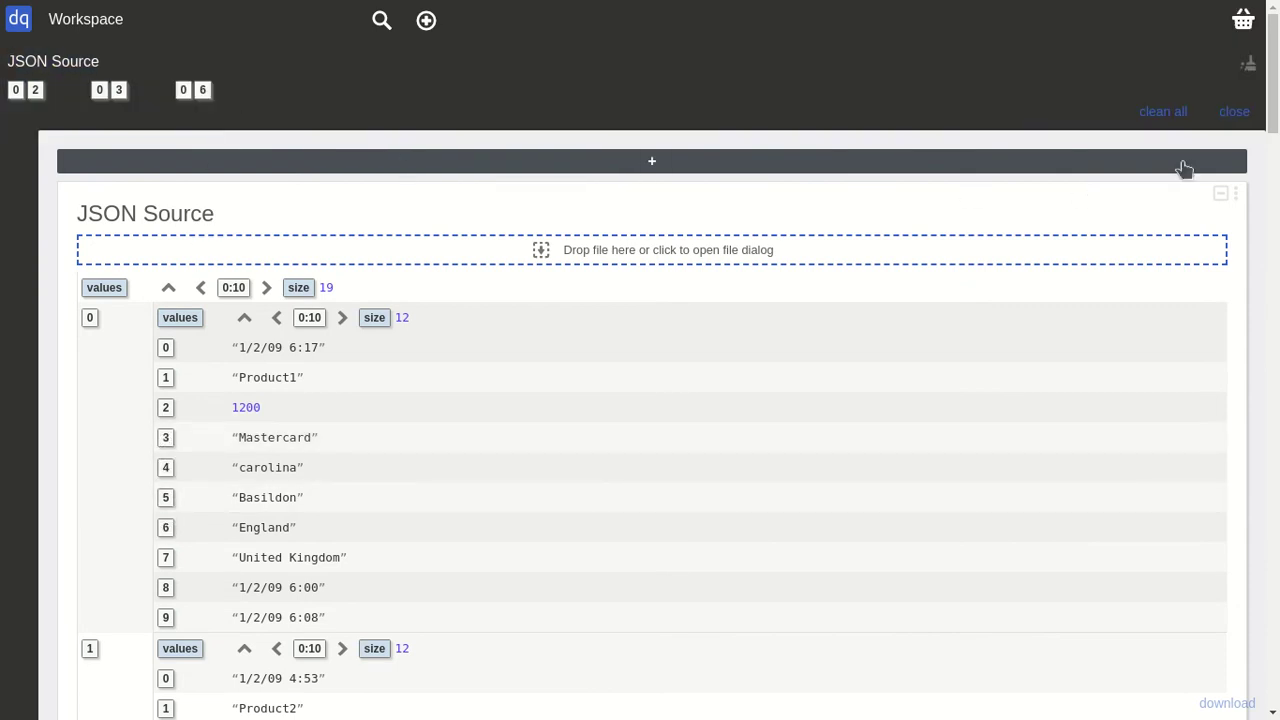
# Add the three basket items 0 2, 0 3 and 0 6 to the Query's selected values
pyautogui.moveTo(1275, 108); pyautogui.dragTo(1275, 562)
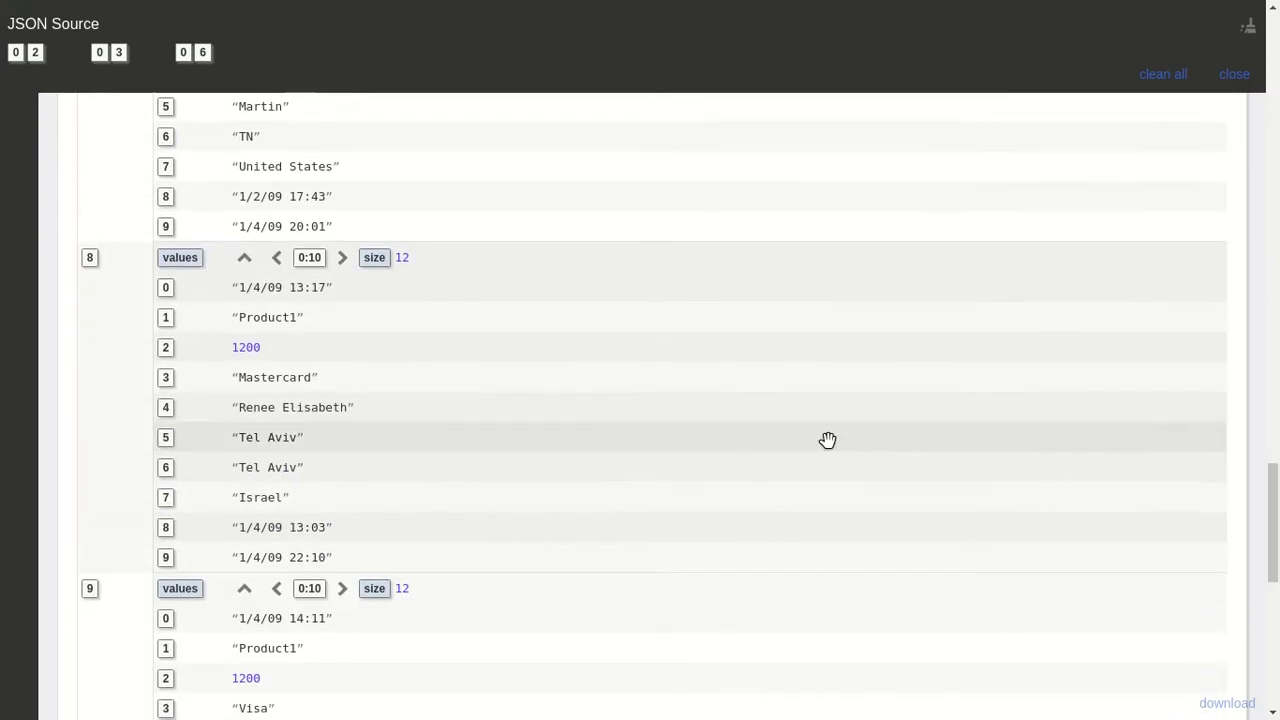
pyautogui.scroll(-8, 836, 442)
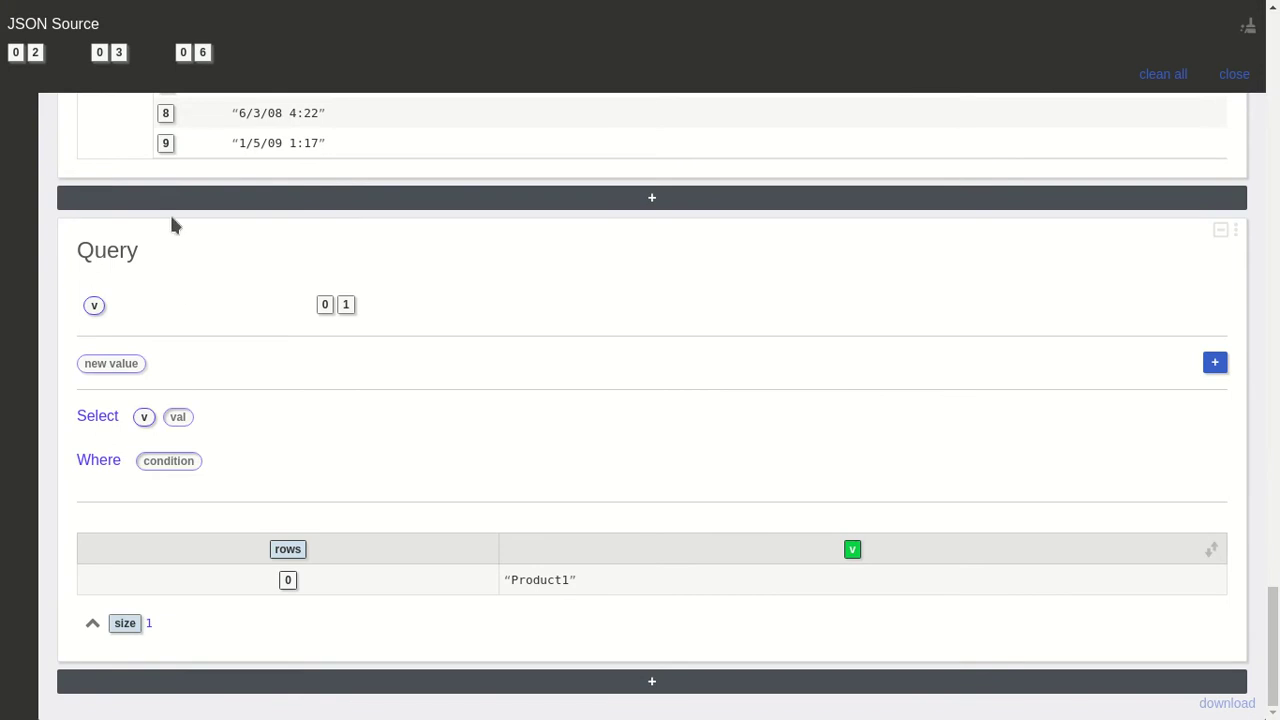
pyautogui.moveTo(35, 55); pyautogui.dragTo(180, 418)
pyautogui.moveTo(115, 55); pyautogui.dragTo(219, 463)
pyautogui.moveTo(191, 52); pyautogui.dragTo(254, 503)
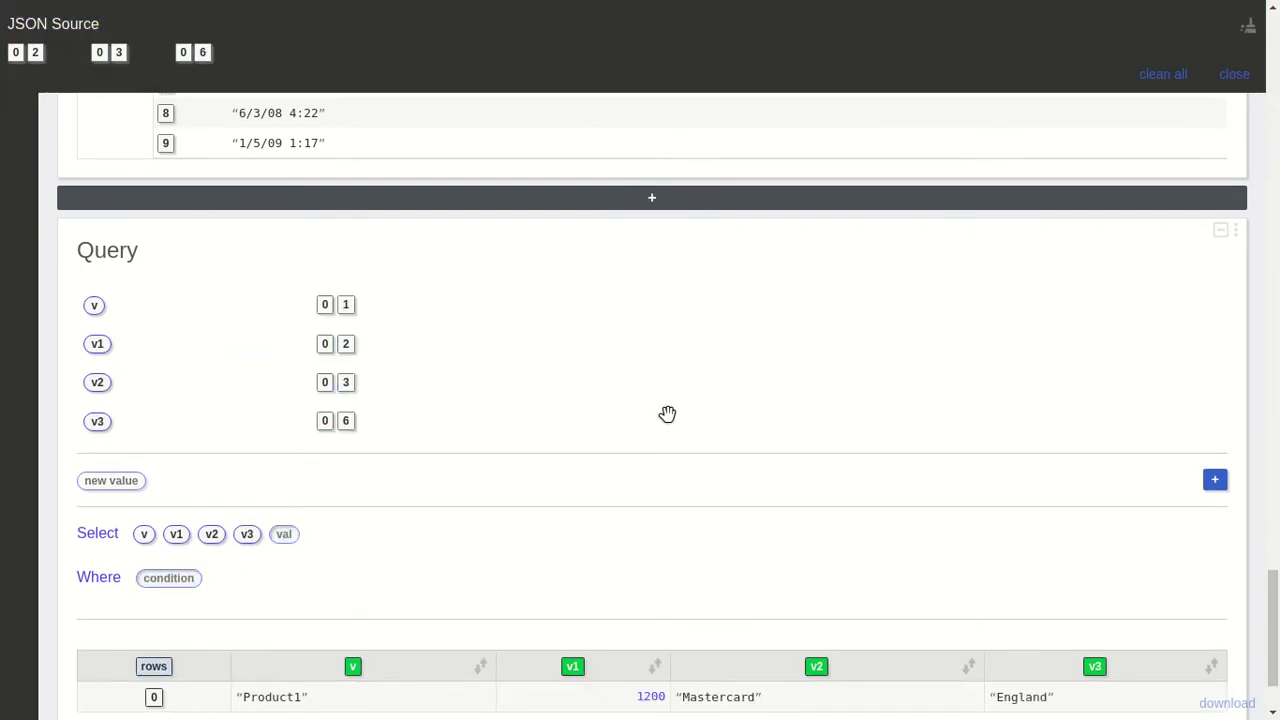
pyautogui.scroll(-2, 758, 418)
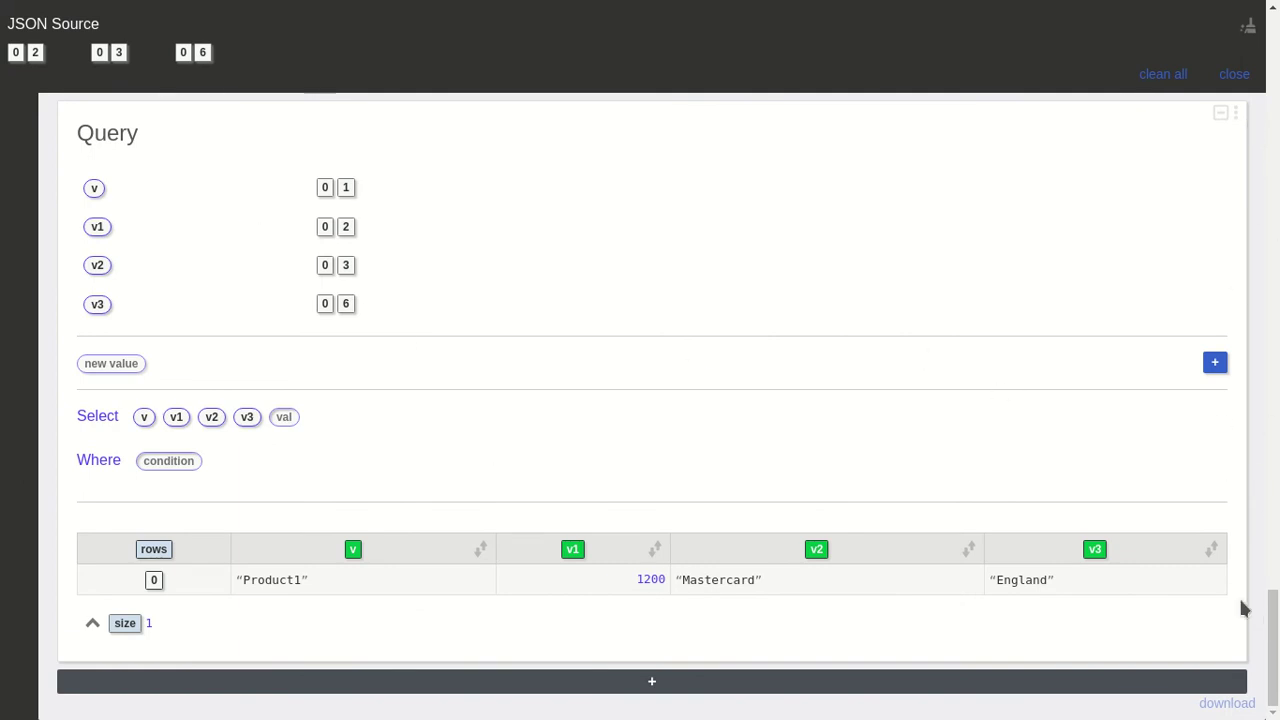
# Collect the v and v1 column headers of the Query's result table in the basket
pyautogui.scroll(1, 657, 297)
pyautogui.scroll(1, 657, 297)
pyautogui.scroll(-1, 657, 297)
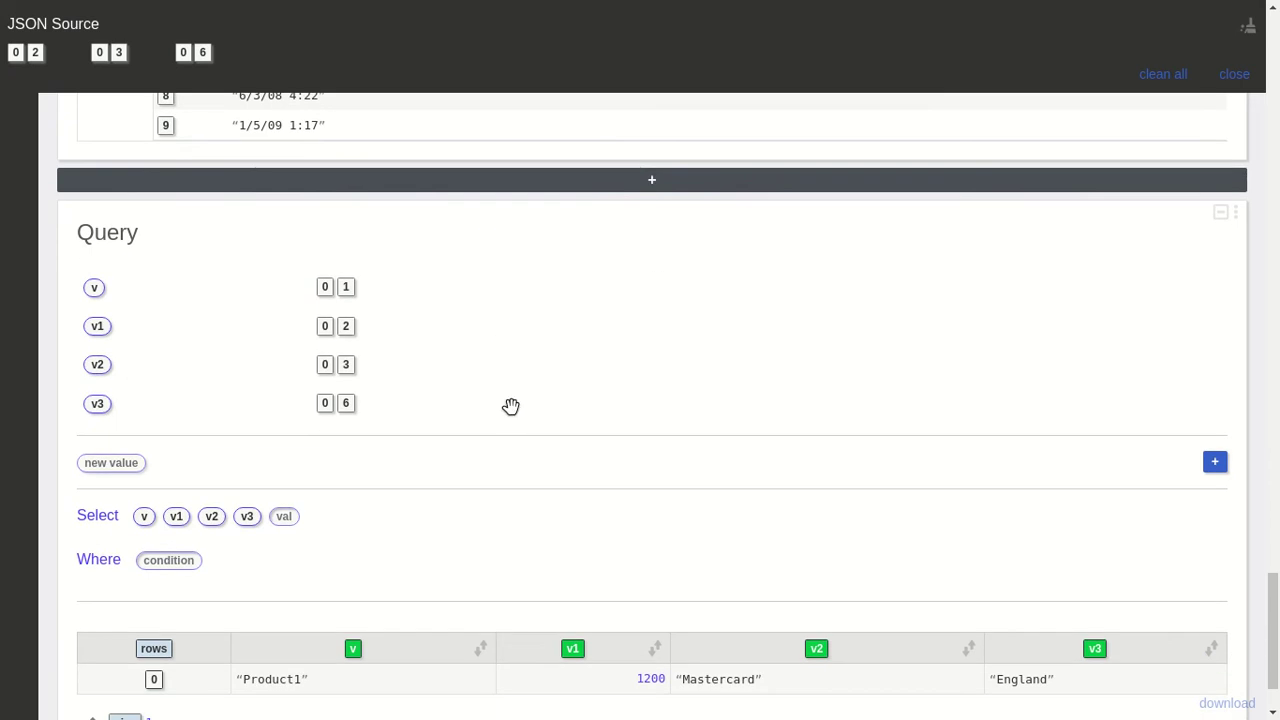
pyautogui.moveTo(350, 650); pyautogui.dragTo(388, 38)
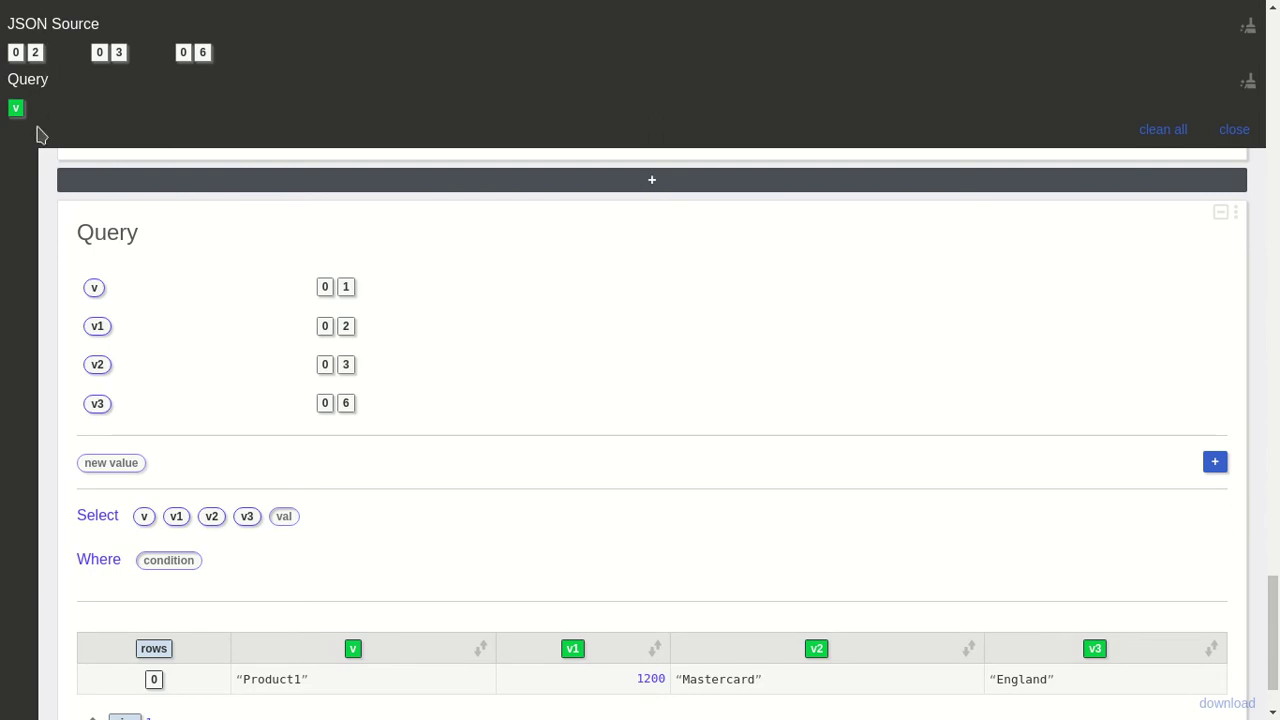
pyautogui.moveTo(572, 648); pyautogui.dragTo(365, 110)
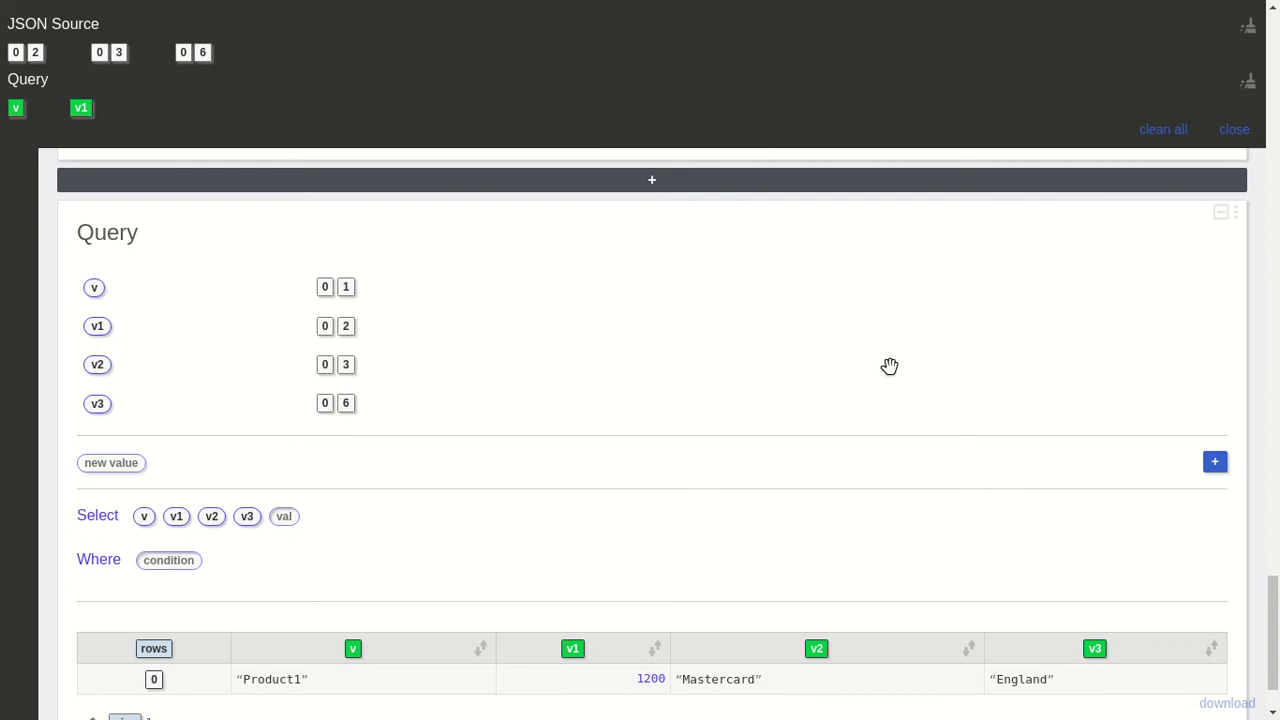
# Remove the Query items from the basket, clear all remaining items and close the basket
pyautogui.moveTo(1266, 620); pyautogui.dragTo(1270, 593)
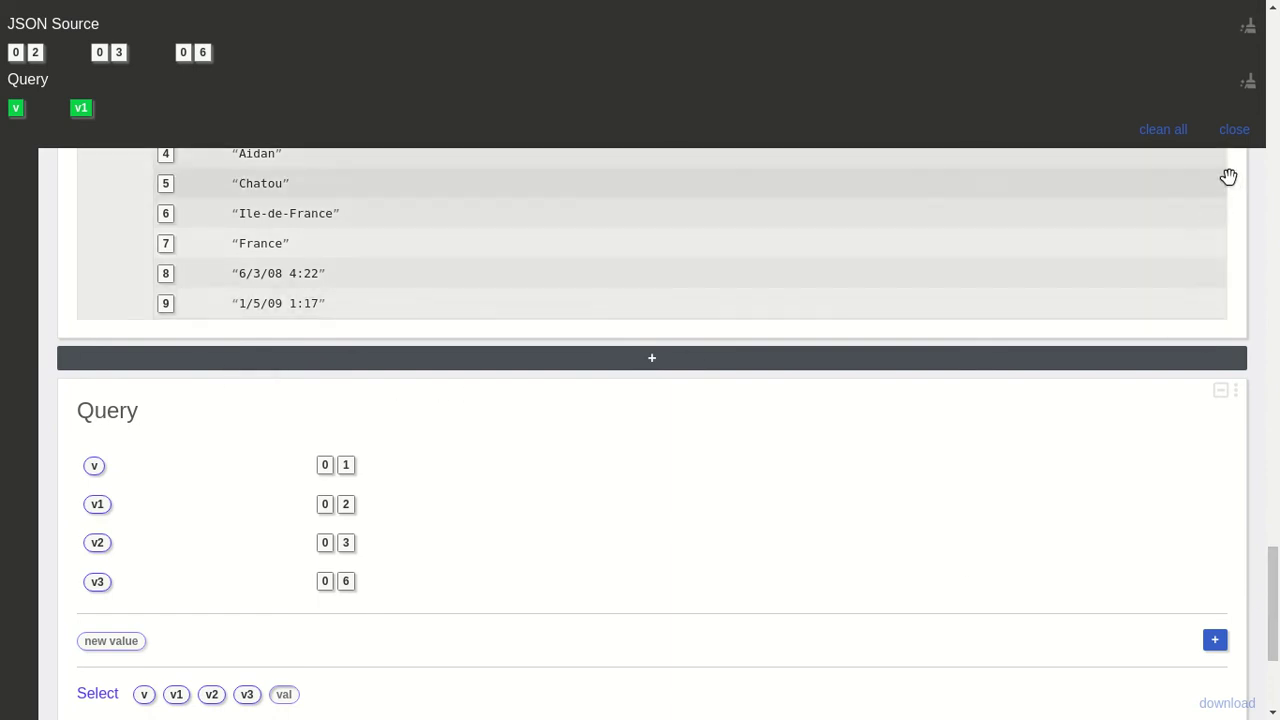
pyautogui.click(1246, 86)
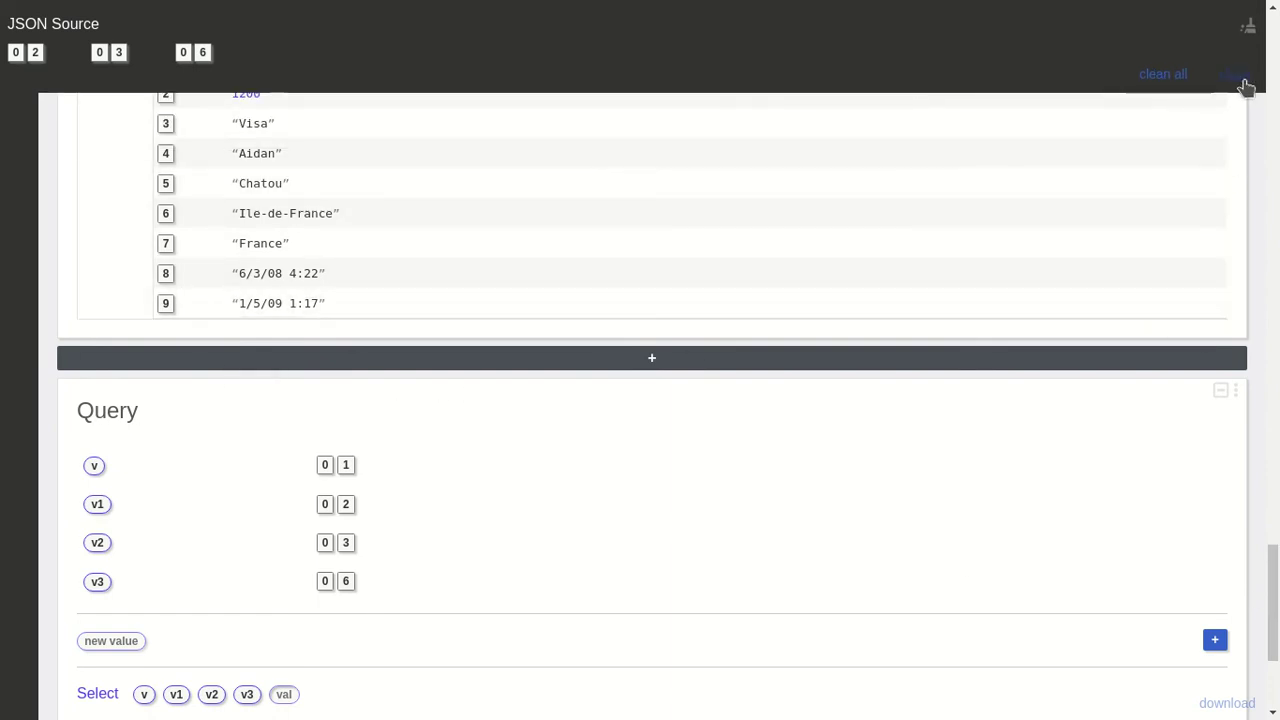
pyautogui.click(1165, 78)
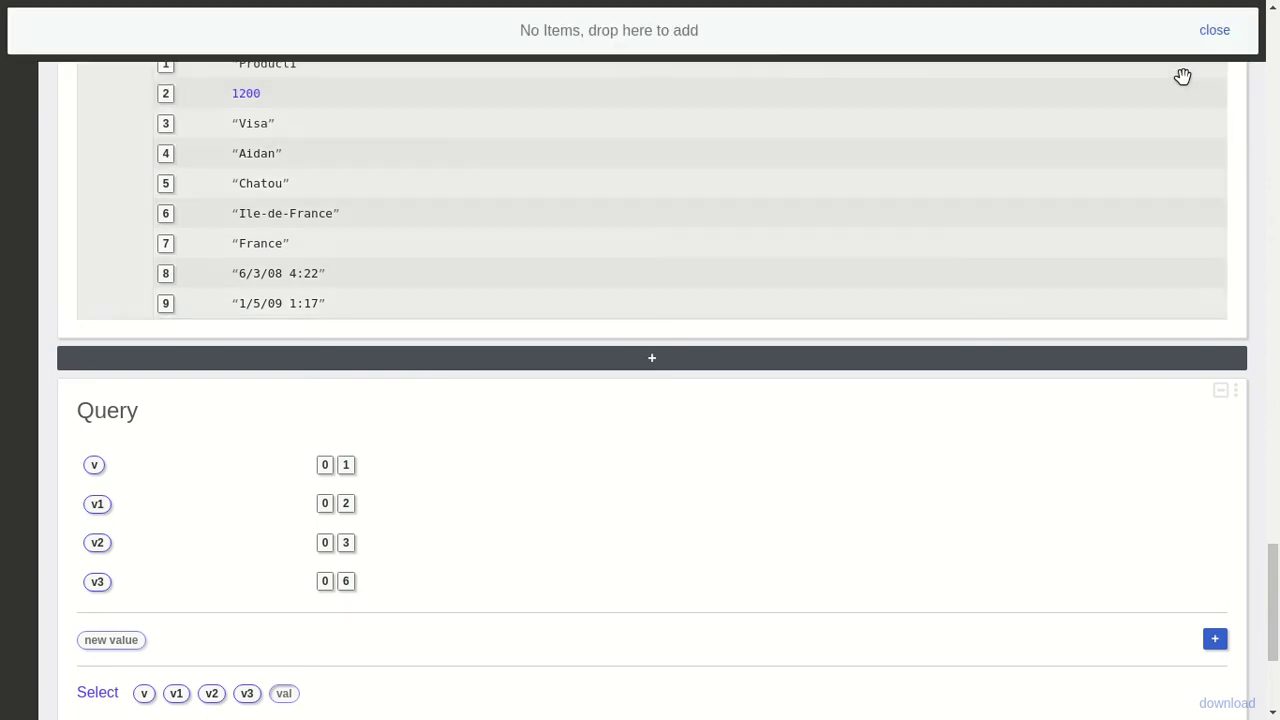
pyautogui.click(1218, 32)
# Show the empty basket and create a new workspace containing a Clock cell
pyautogui.moveTo(1274, 578); pyautogui.dragTo(1274, 44)
pyautogui.click(1244, 20)
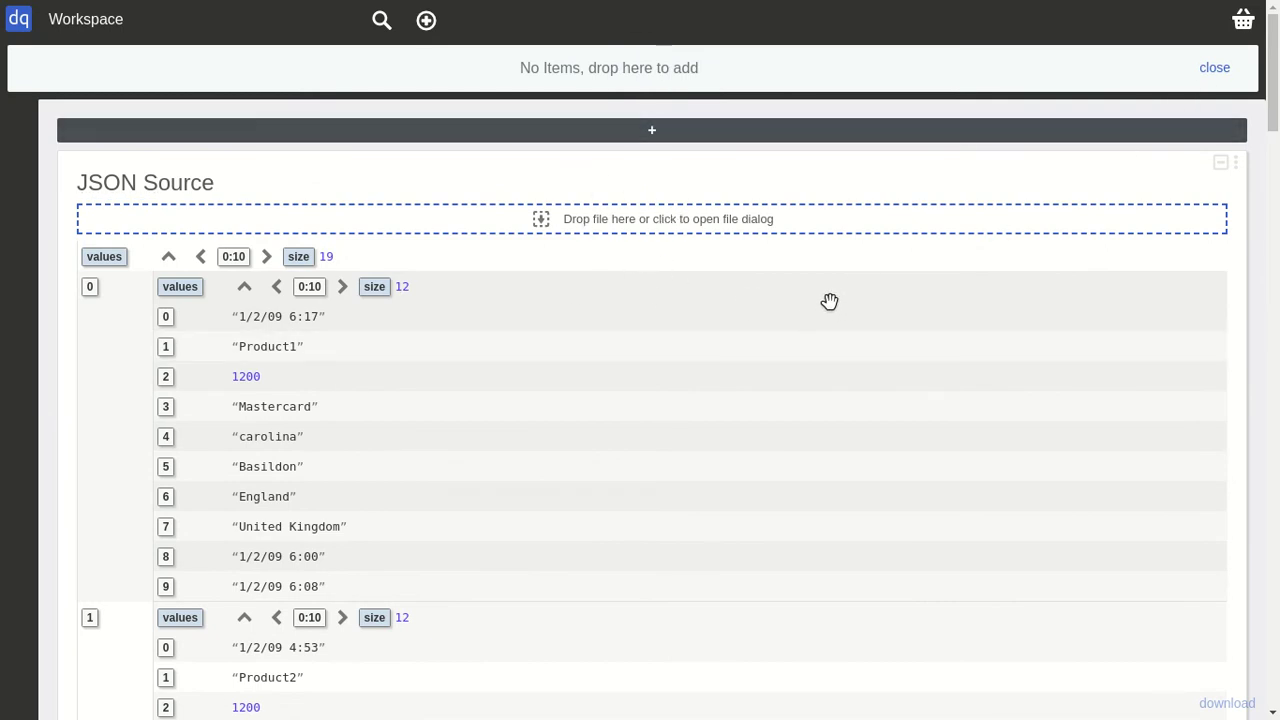
pyautogui.click(425, 24)
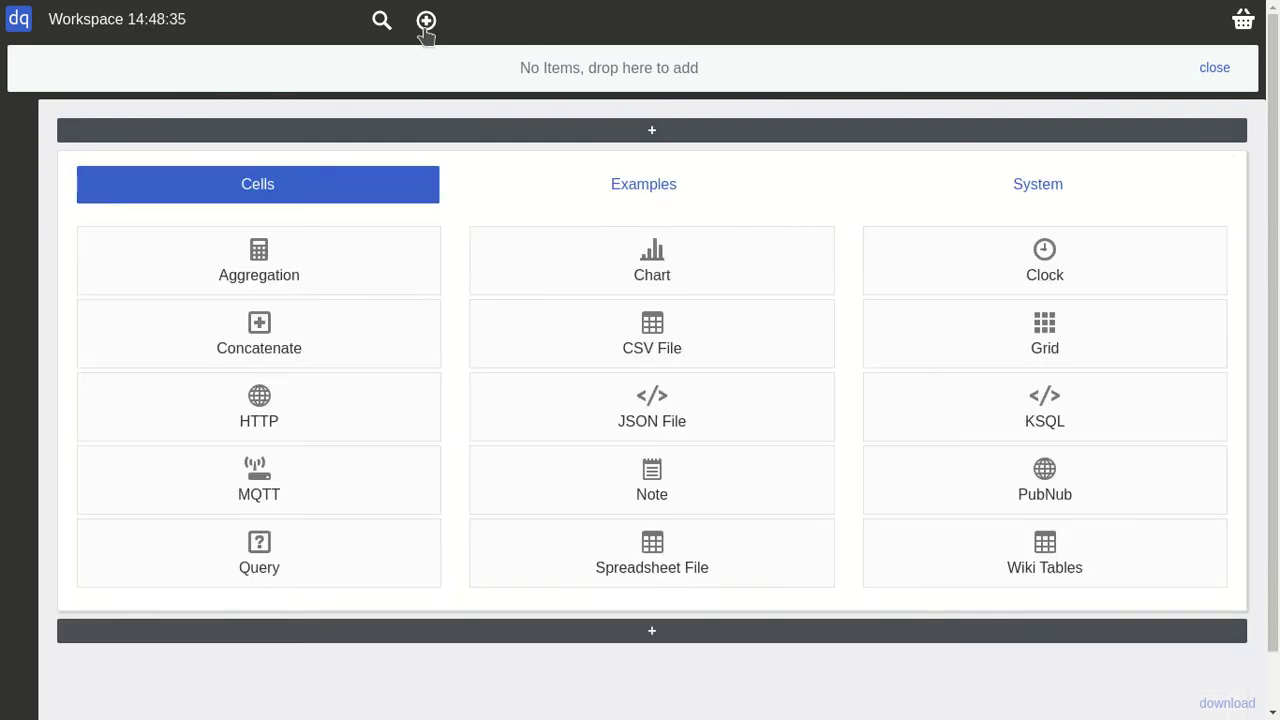
pyautogui.click(975, 289)
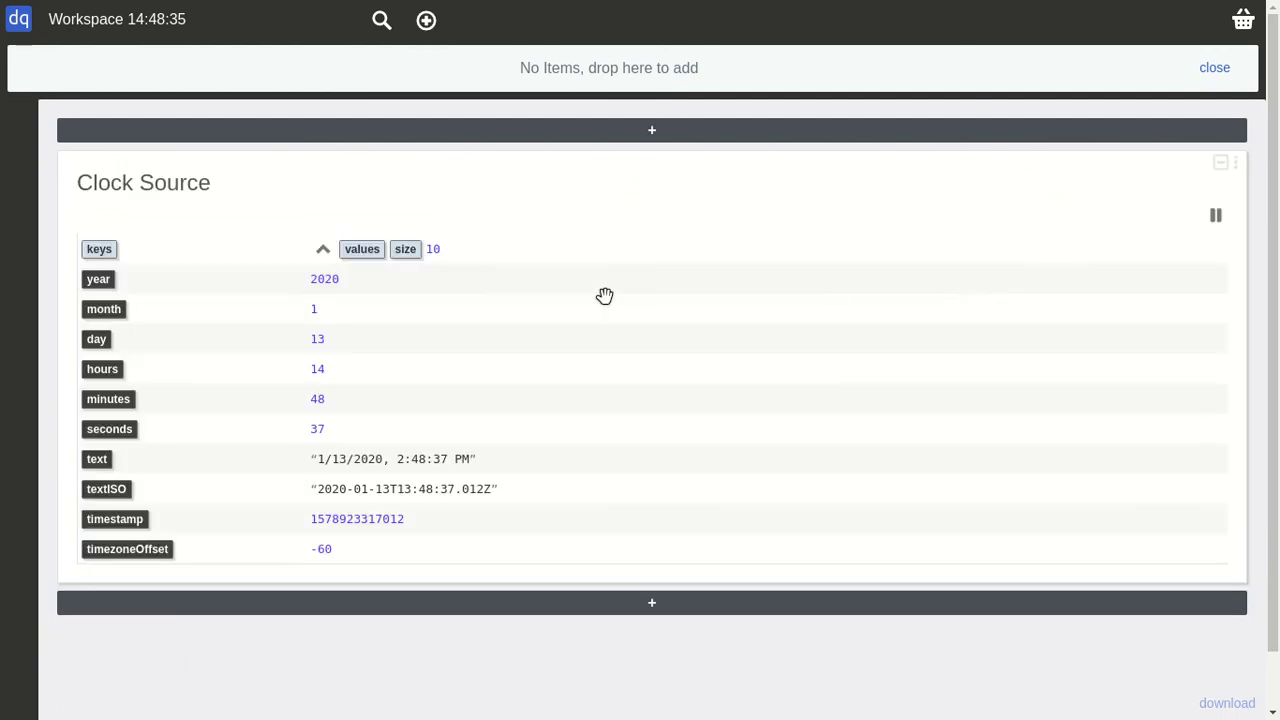
# Copy the Clock Source cell through the basket into the original Workspace, above the JSON Source cell
pyautogui.moveTo(495, 171); pyautogui.dragTo(510, 68)
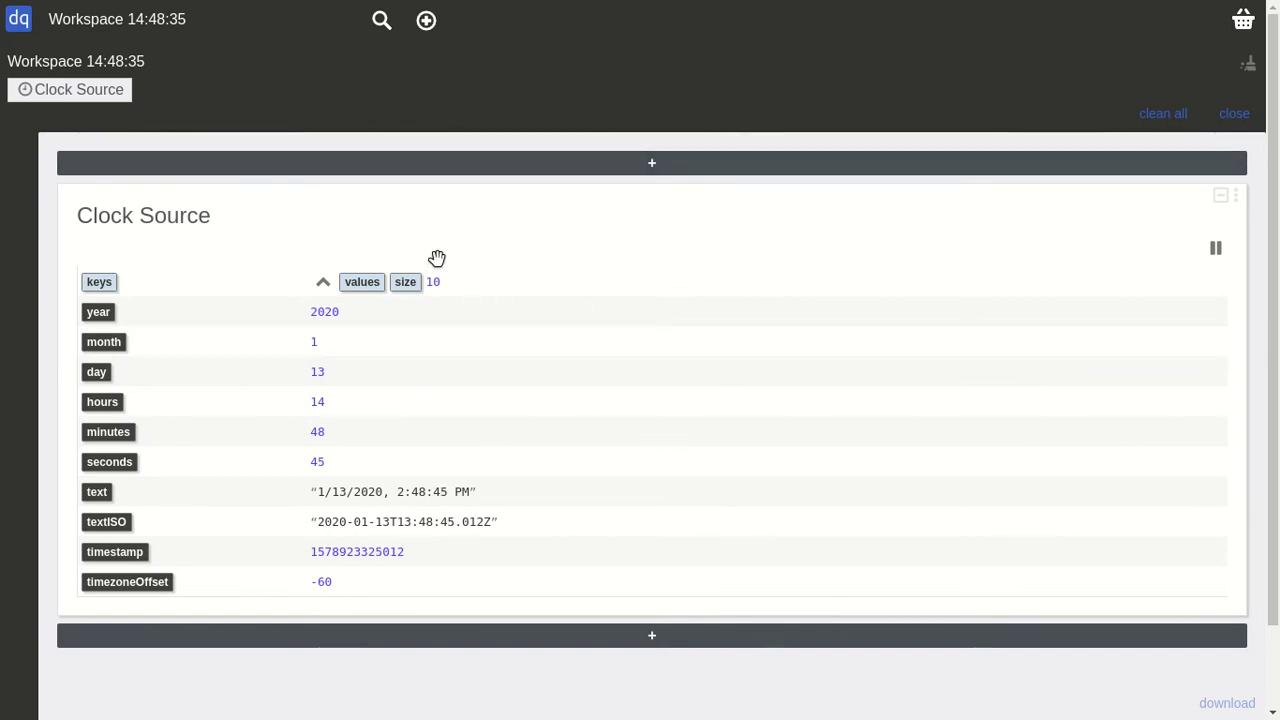
pyautogui.click(377, 21)
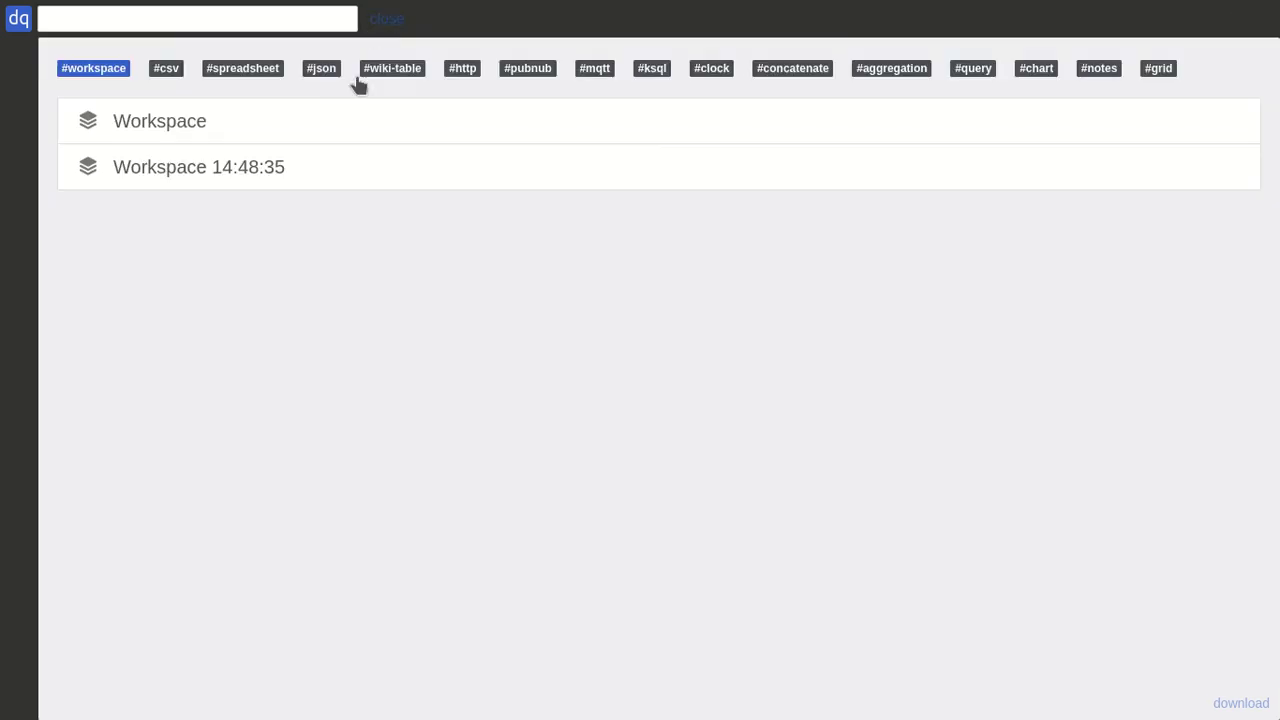
pyautogui.click(341, 125)
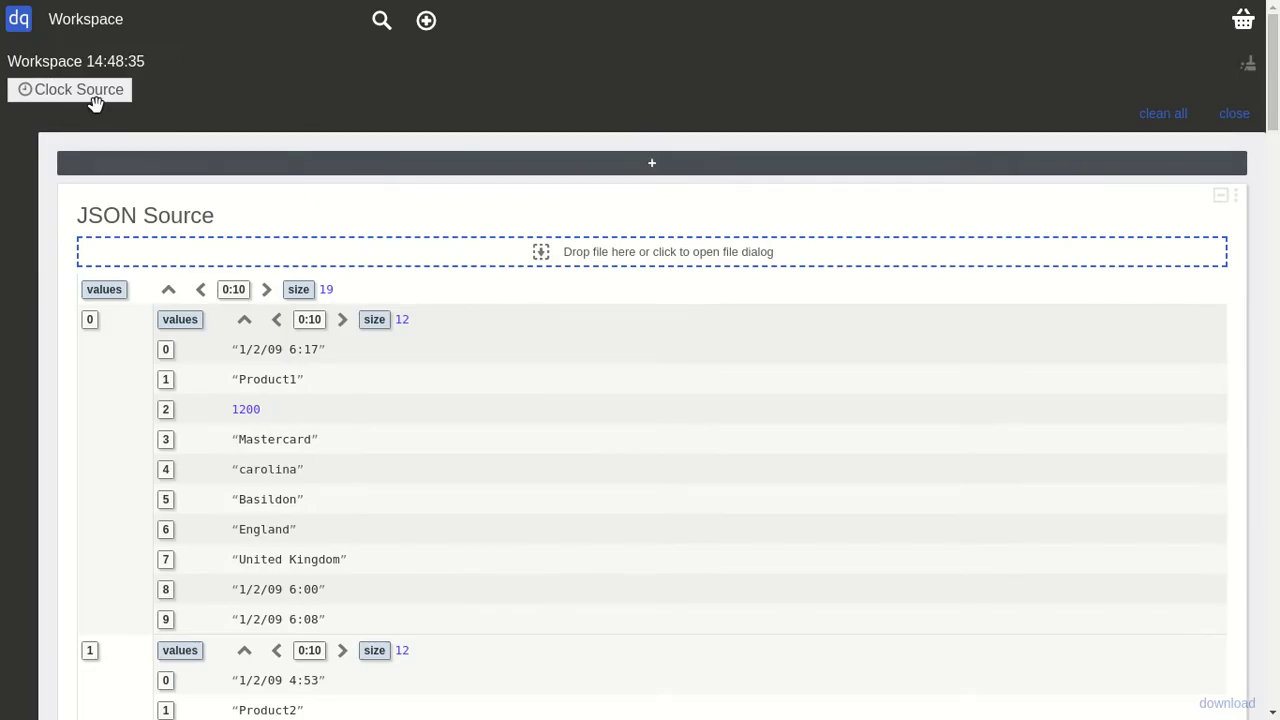
pyautogui.moveTo(95, 92); pyautogui.dragTo(452, 248)
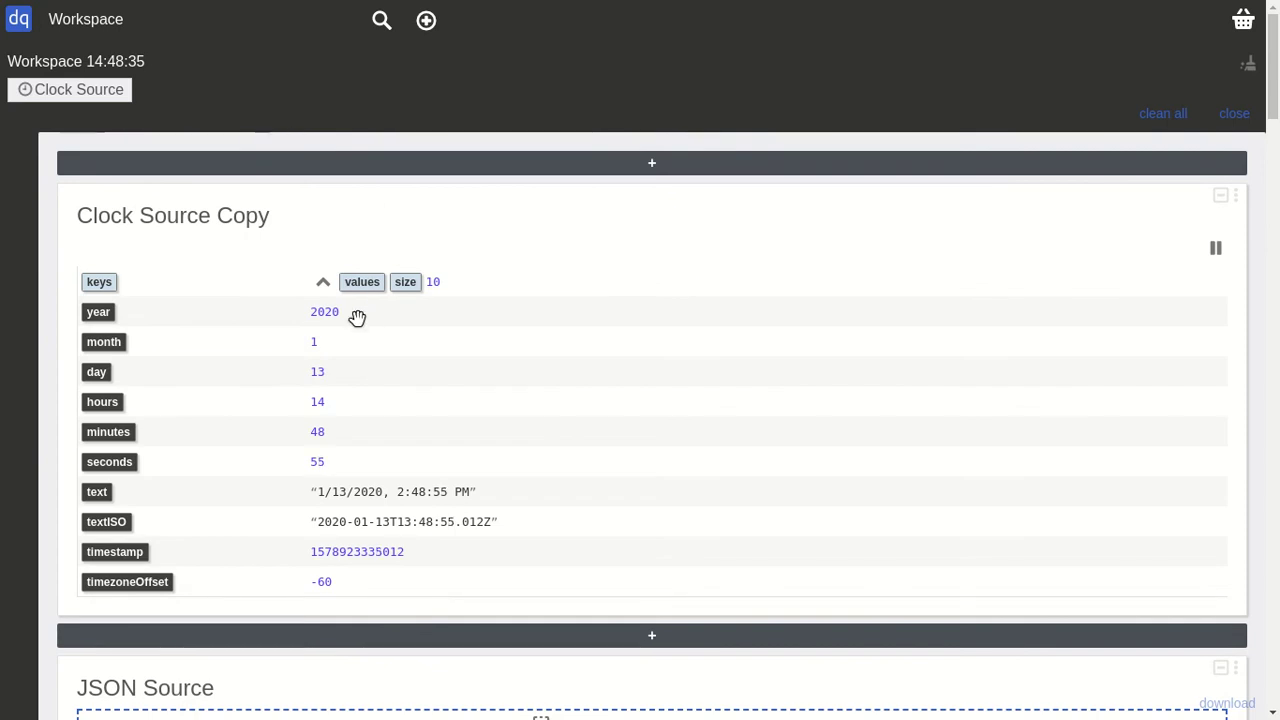
# Empty the basket and use it to move the Clock Source Copy cell below the Query cell
pyautogui.click(1163, 116)
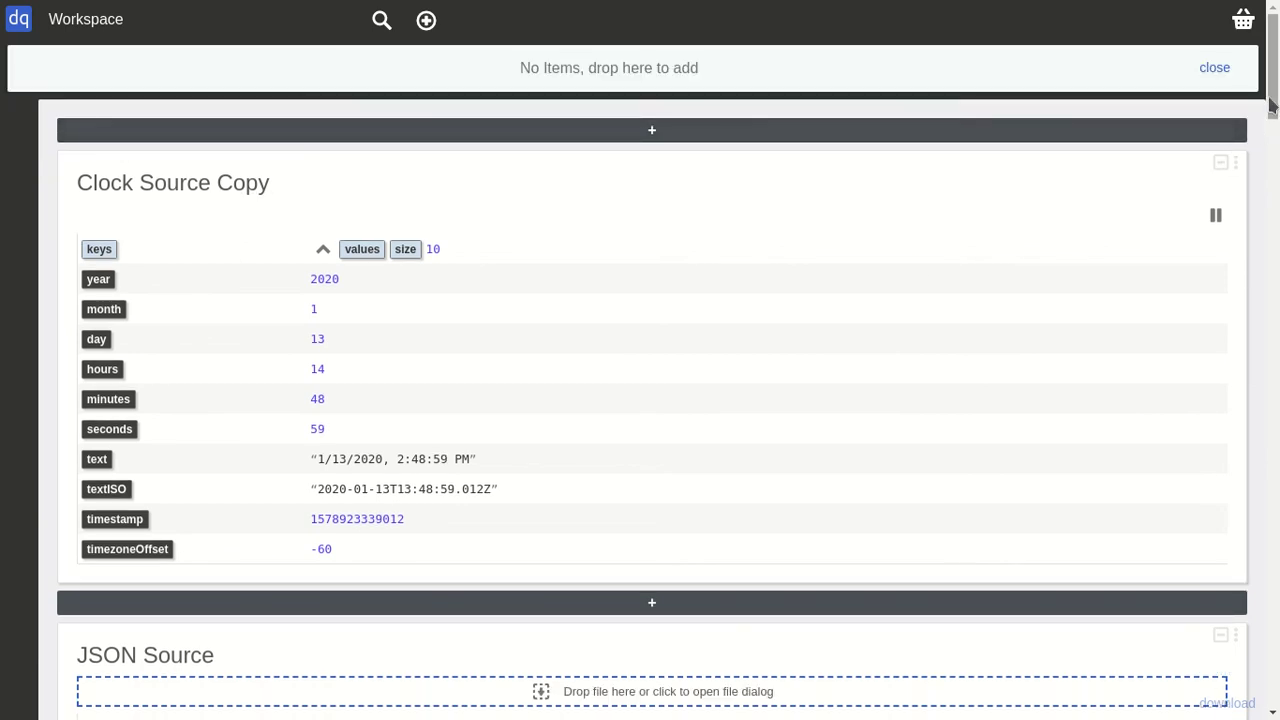
pyautogui.moveTo(486, 166); pyautogui.dragTo(480, 80)
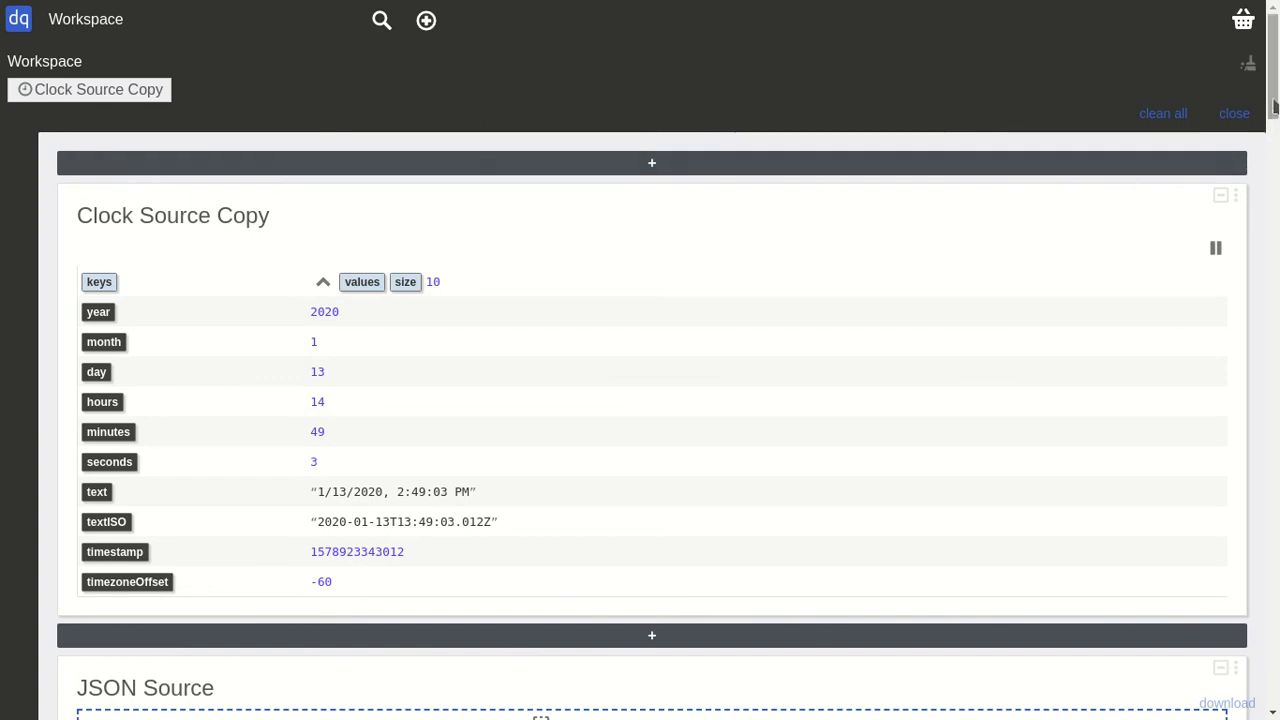
pyautogui.scroll(-10, 640, 400)
pyautogui.scroll(-10, 666, 483)
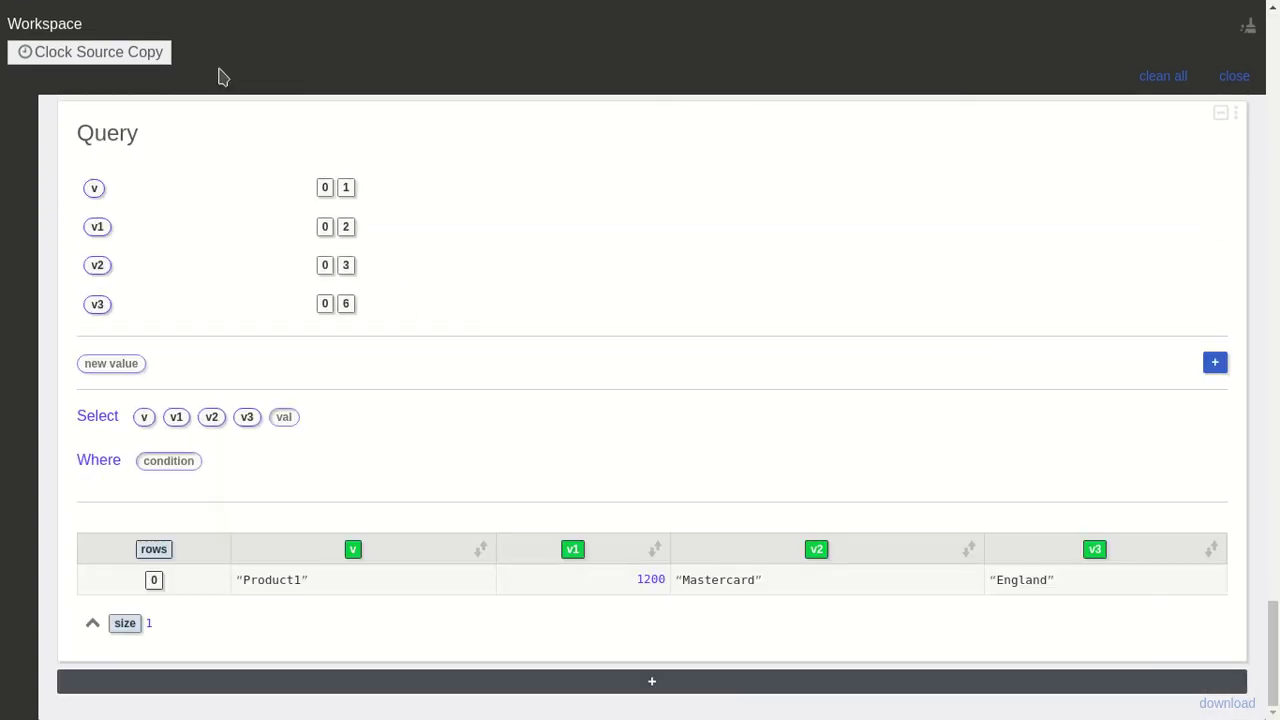
pyautogui.moveTo(148, 68); pyautogui.dragTo(440, 606)
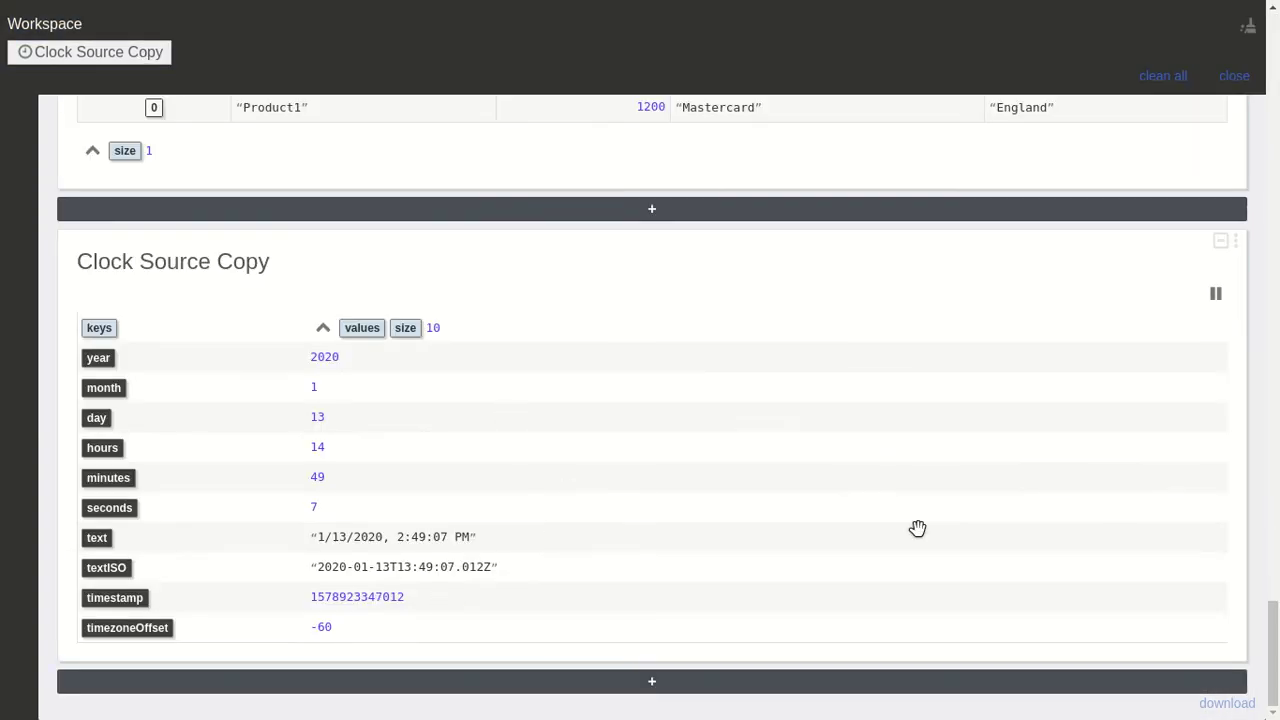
# Clear all items from the basket, close it and return to the JSON Source cell
pyautogui.moveTo(1273, 641); pyautogui.dragTo(1272, 614)
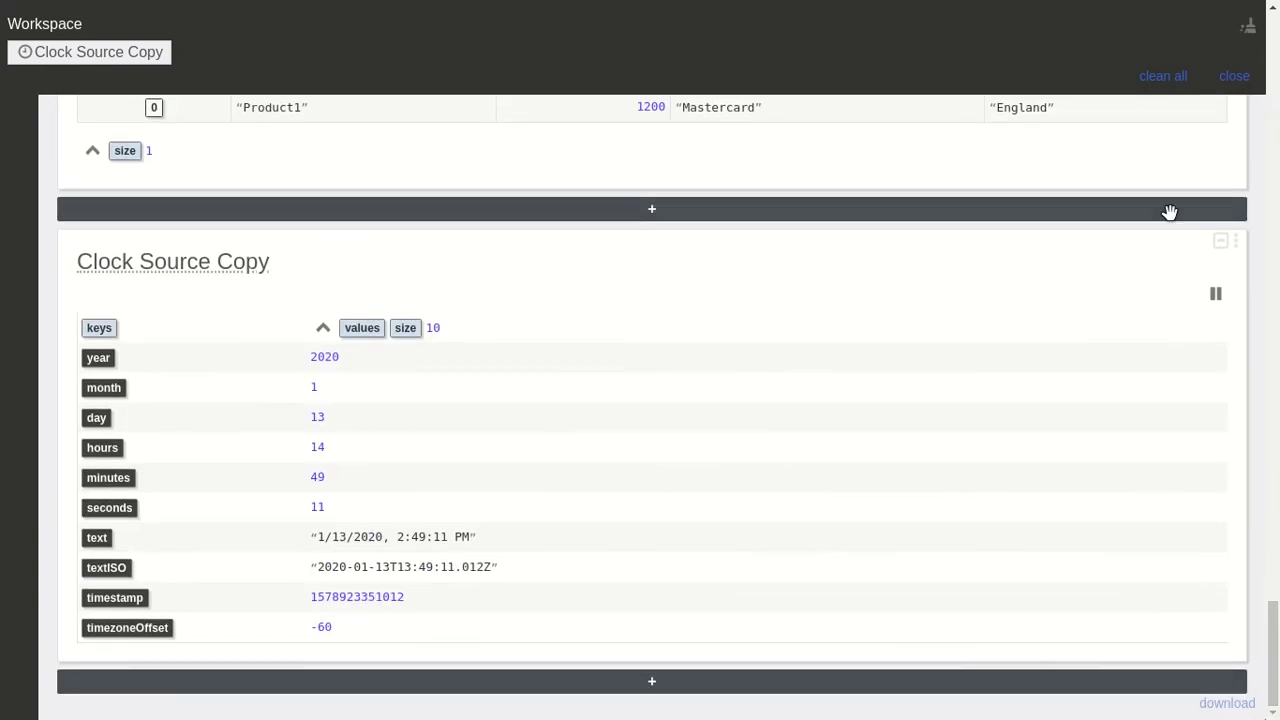
pyautogui.click(1165, 79)
pyautogui.moveTo(1268, 627); pyautogui.dragTo(1246, 60)
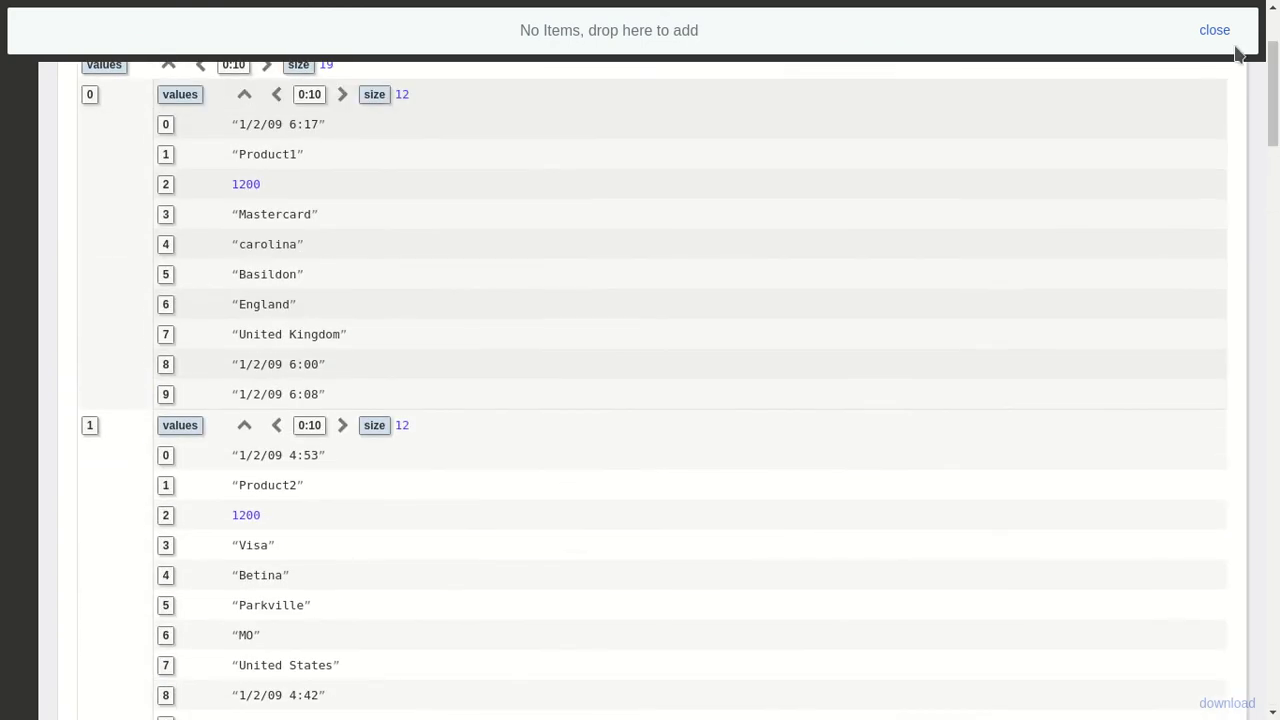
pyautogui.click(1217, 32)
pyautogui.moveTo(1272, 116); pyautogui.dragTo(1274, 86)
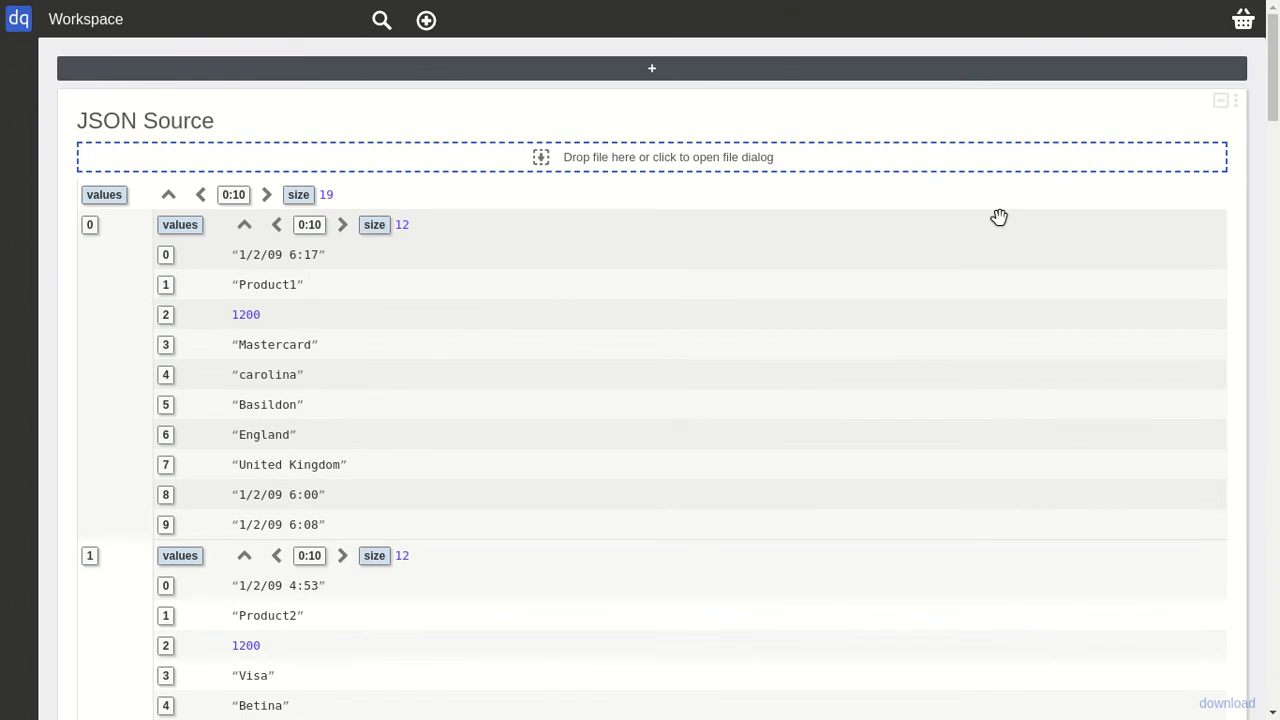
# Create another new workspace and return to the original Workspace through the workspace search
pyautogui.click(424, 24)
pyautogui.click(382, 24)
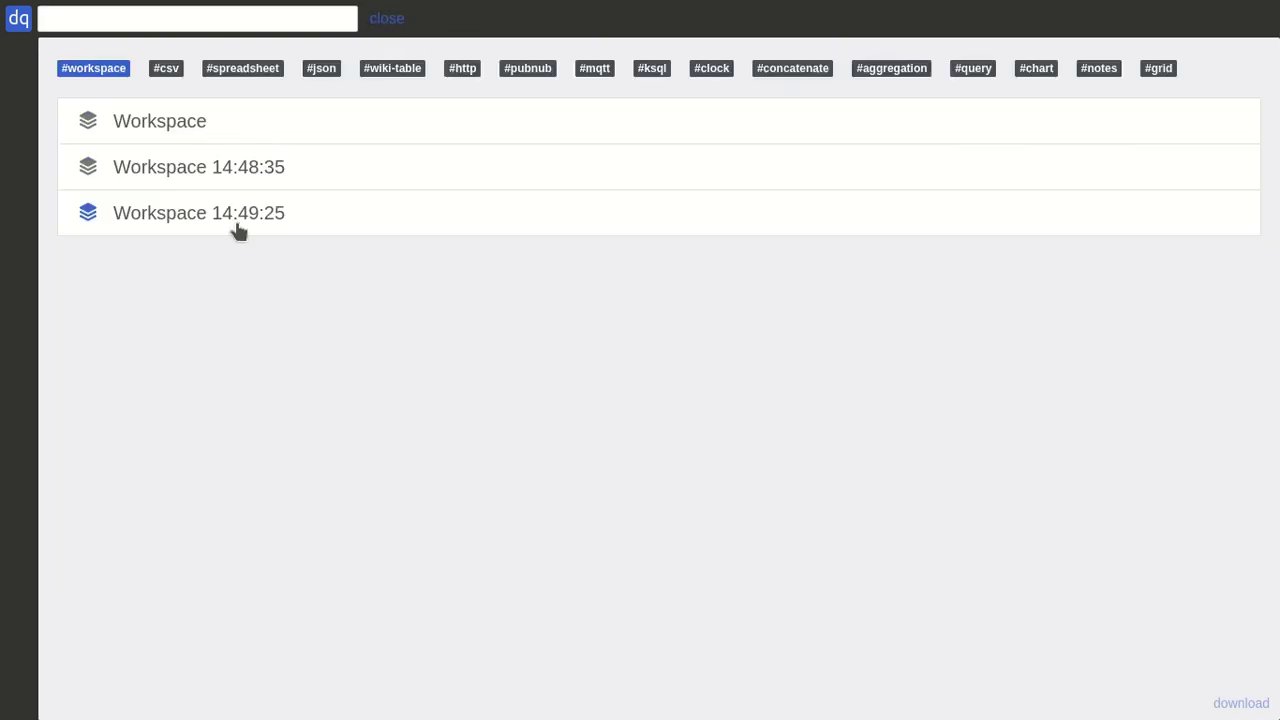
pyautogui.click(244, 128)
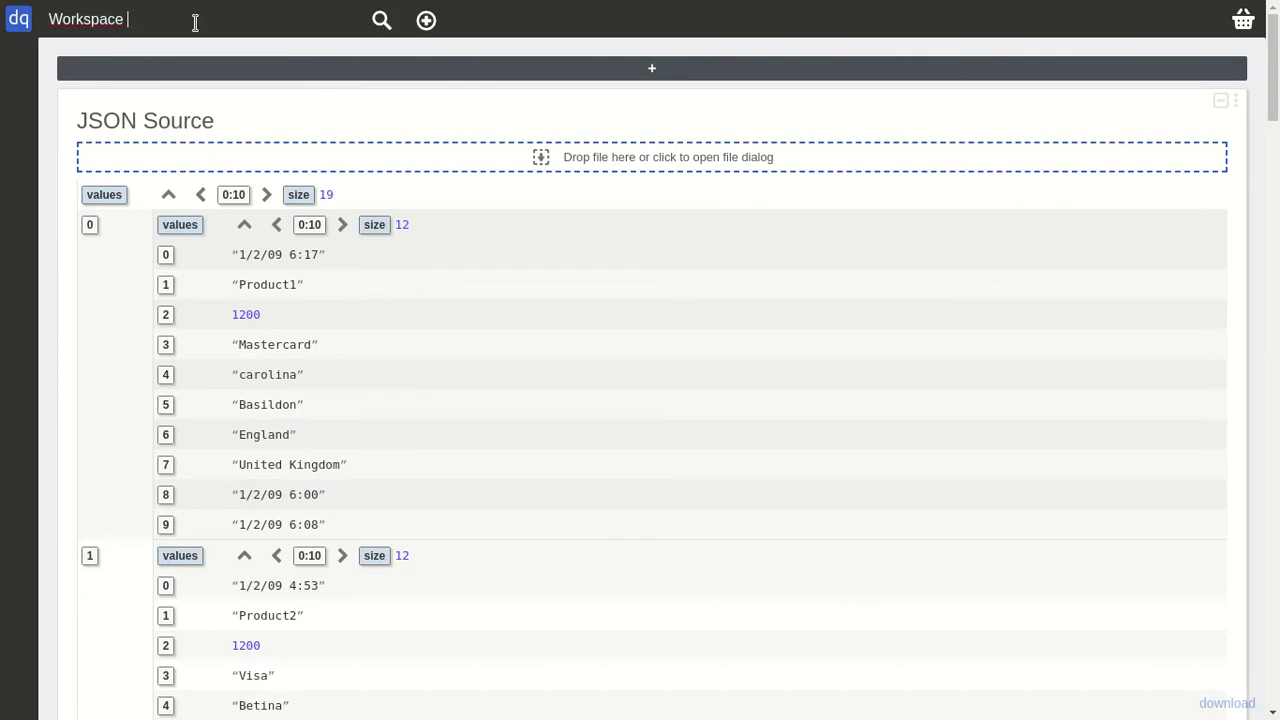
# Open the search and include clock cells alongside the workspaces in the listed items
pyautogui.click(382, 22)
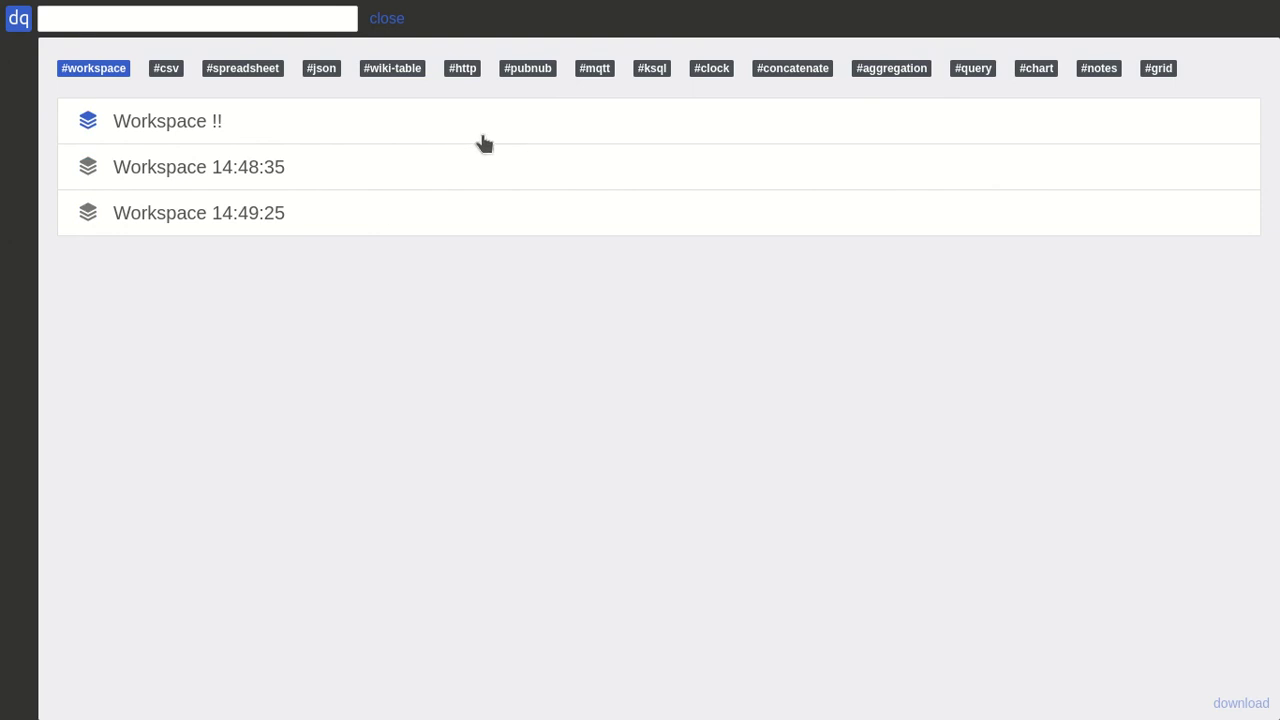
pyautogui.click(711, 70)
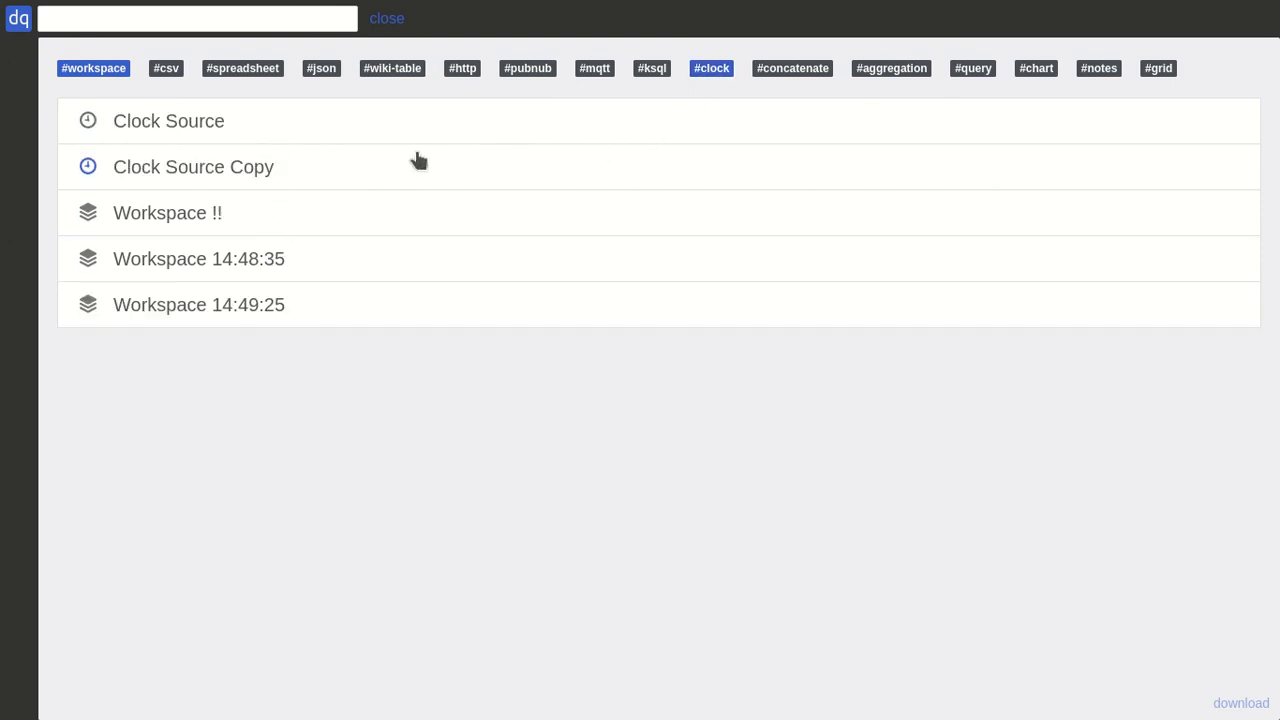
# Include aggregation and query cells in the search listing and open the Query cell to view its result
pyautogui.click(870, 70)
pyautogui.click(977, 70)
pyautogui.click(350, 213)
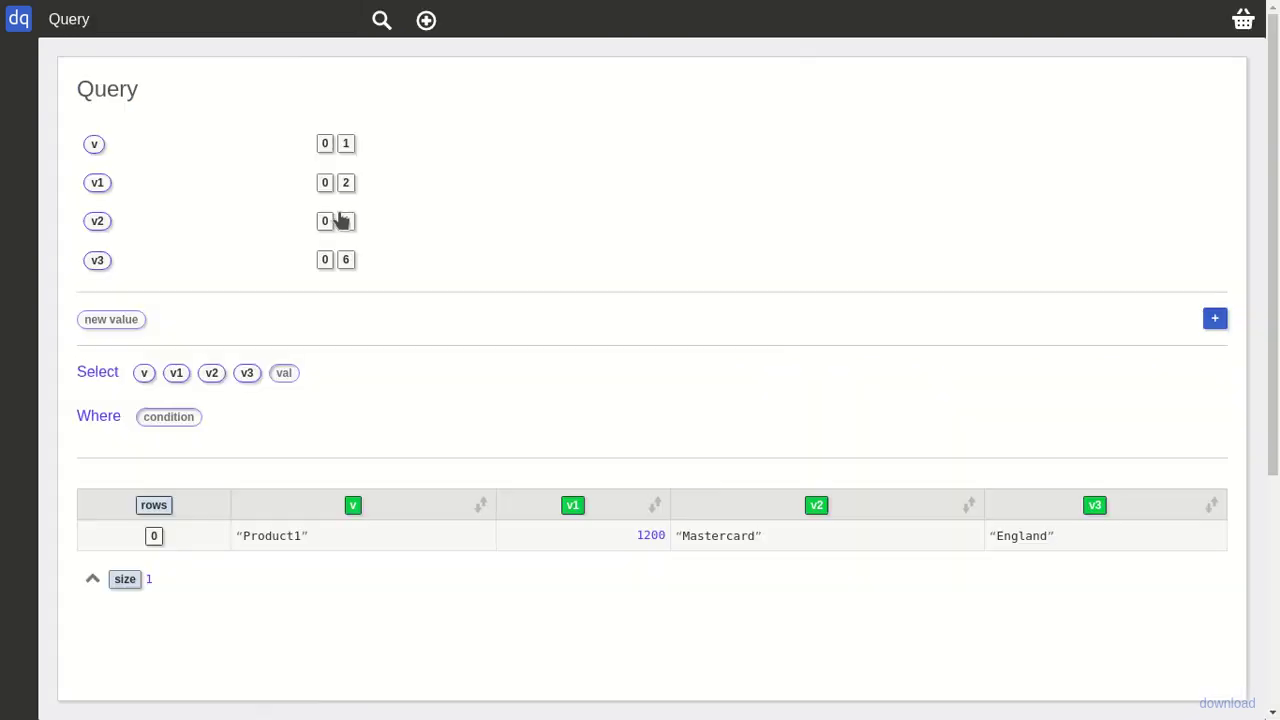
pyautogui.scroll(-4, 1088, 314)
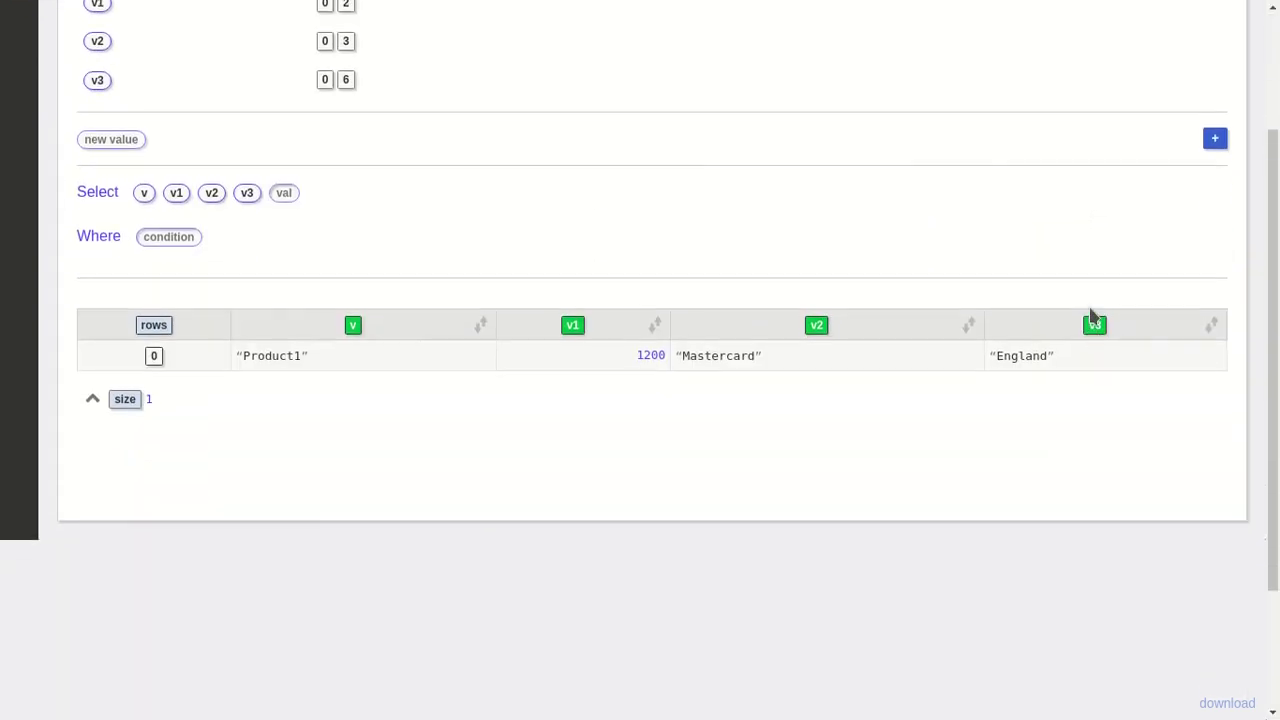
pyautogui.scroll(4, 1091, 320)
# Open the Clock Source cell from the search, and return to Workspace !! through the same search
pyautogui.click(383, 22)
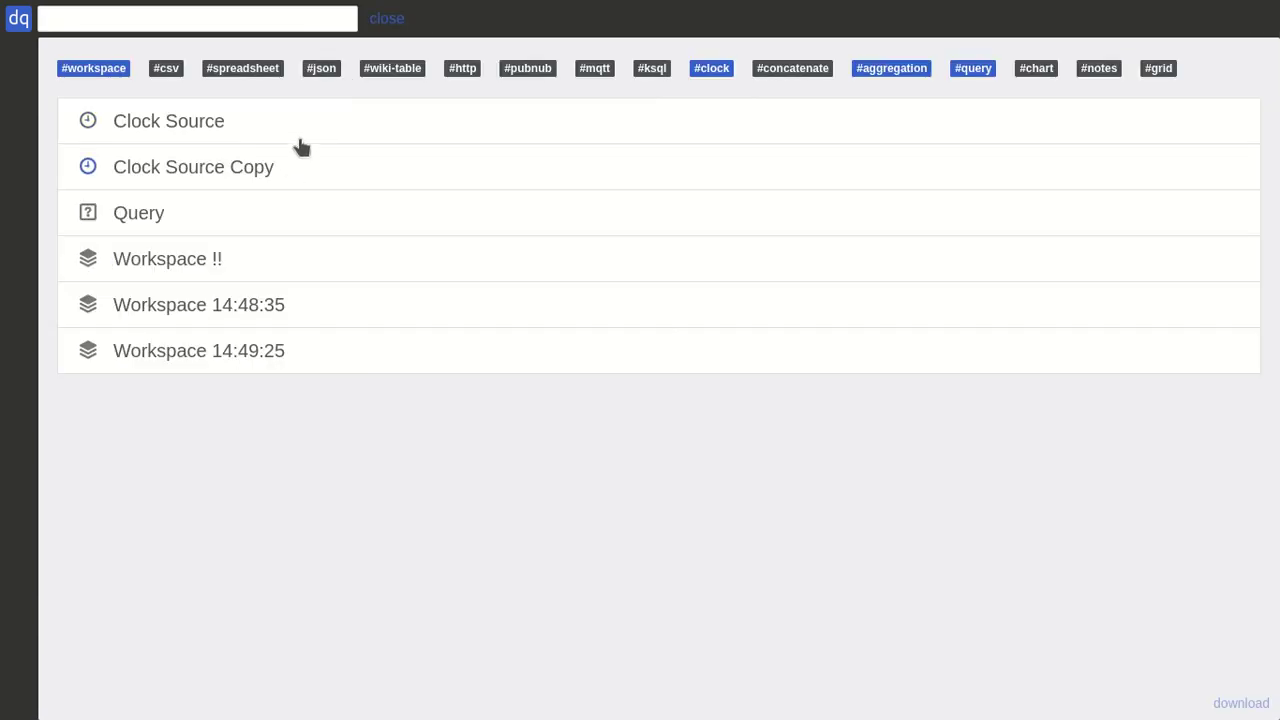
pyautogui.click(300, 125)
pyautogui.click(385, 24)
pyautogui.click(291, 262)
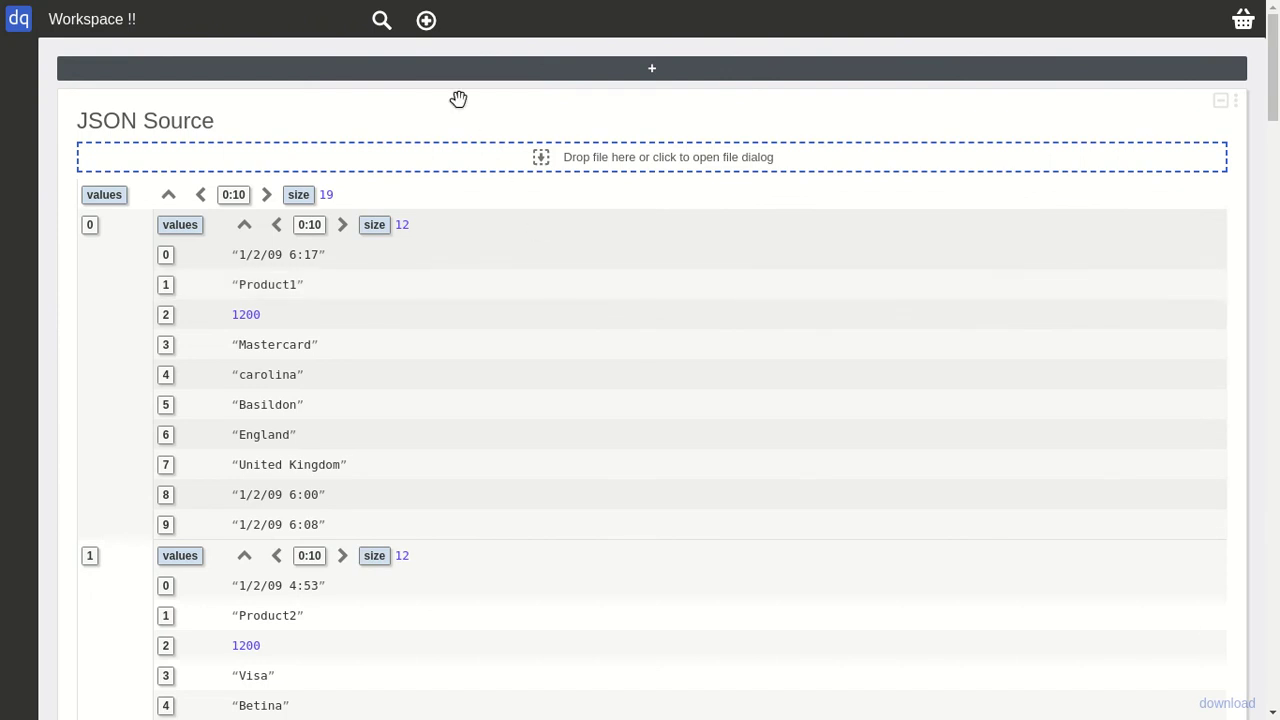
# Search the workspaces and cells by name for "work" and clear the search text
pyautogui.click(381, 21)
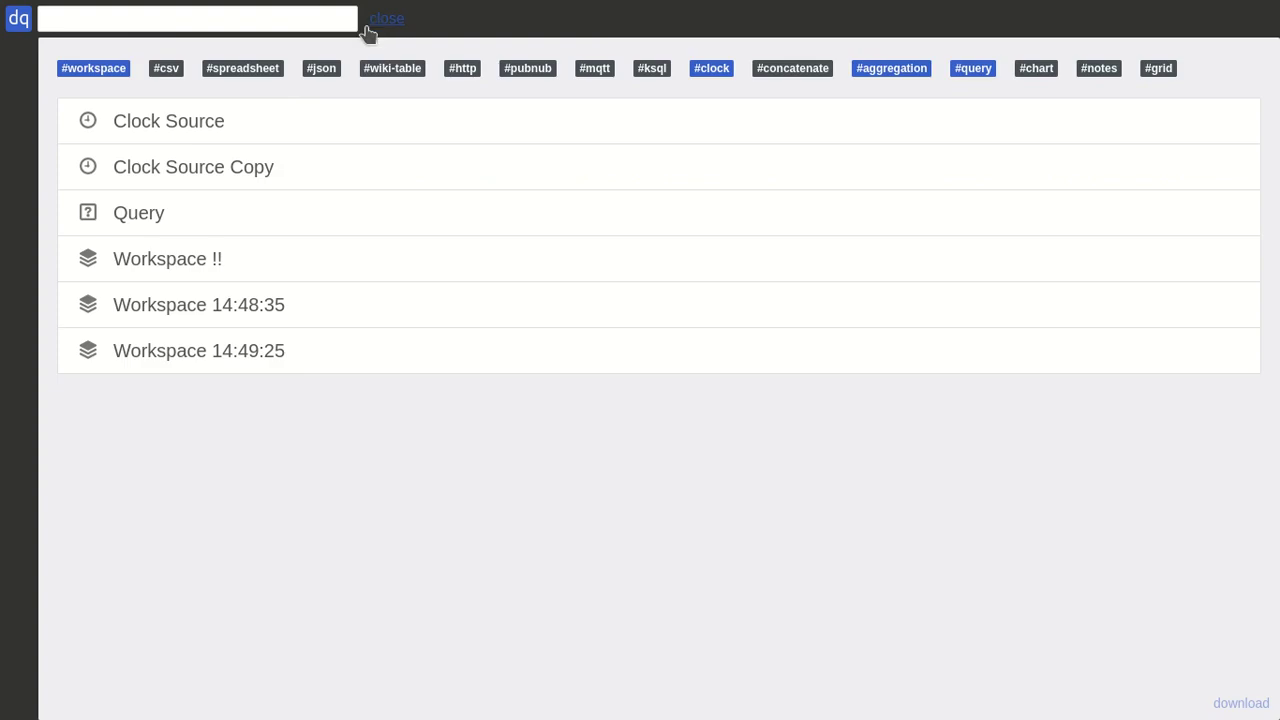
pyautogui.click(257, 20)
pyautogui.write('work')
pyautogui.press('BackSpace')
pyautogui.press('BackSpace')
pyautogui.press('BackSpace')
pyautogui.press('BackSpace')
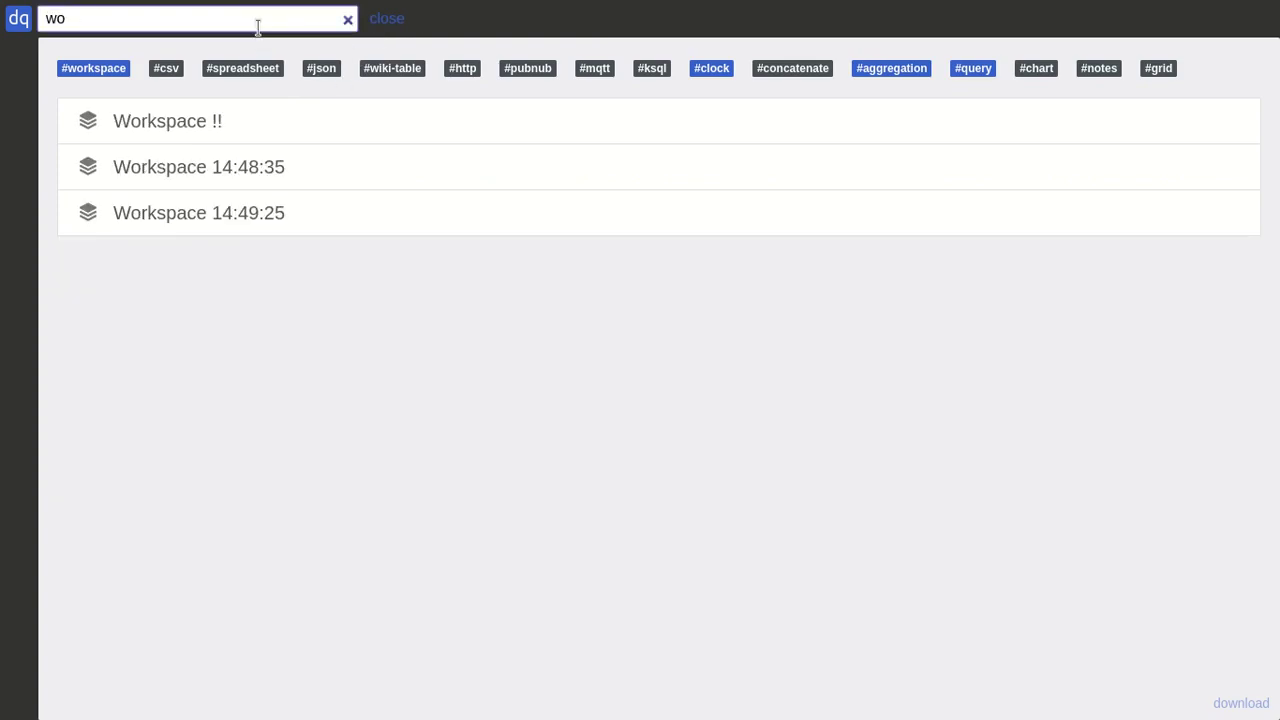